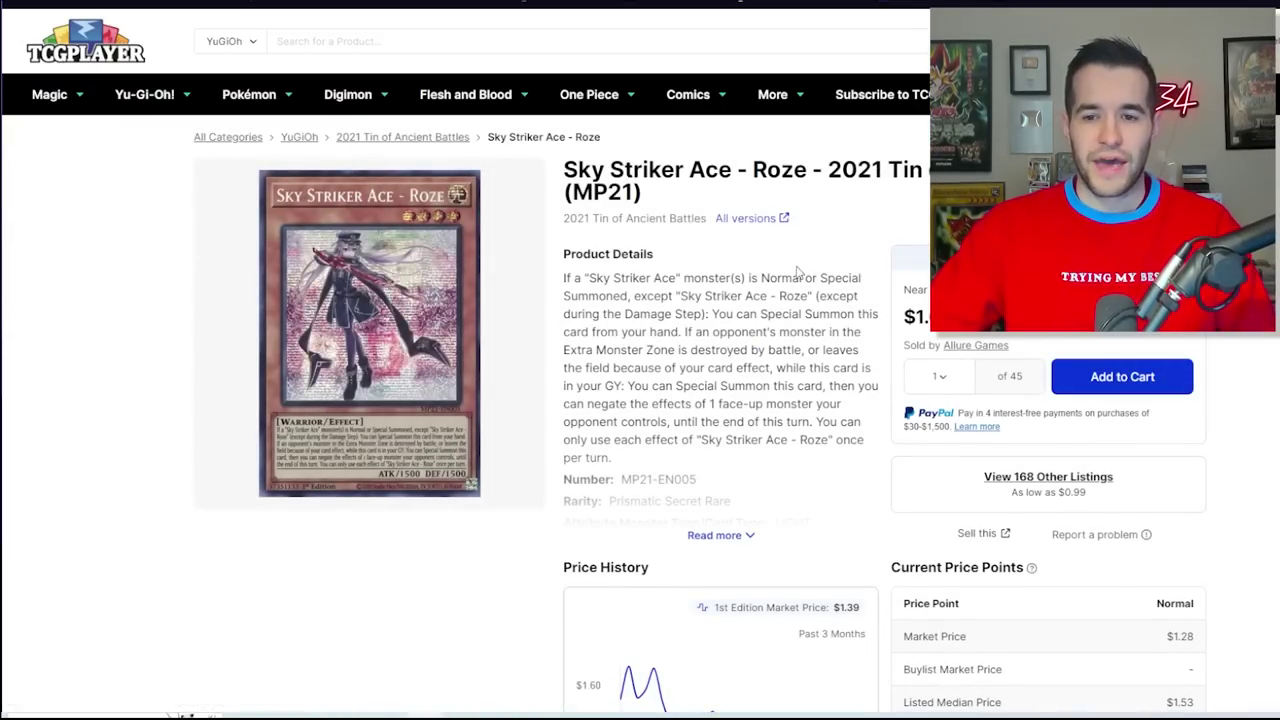
Filter the Sky Striker Ace - Roze listings to Near Mint condition.
scroll(797, 270, down, 10)
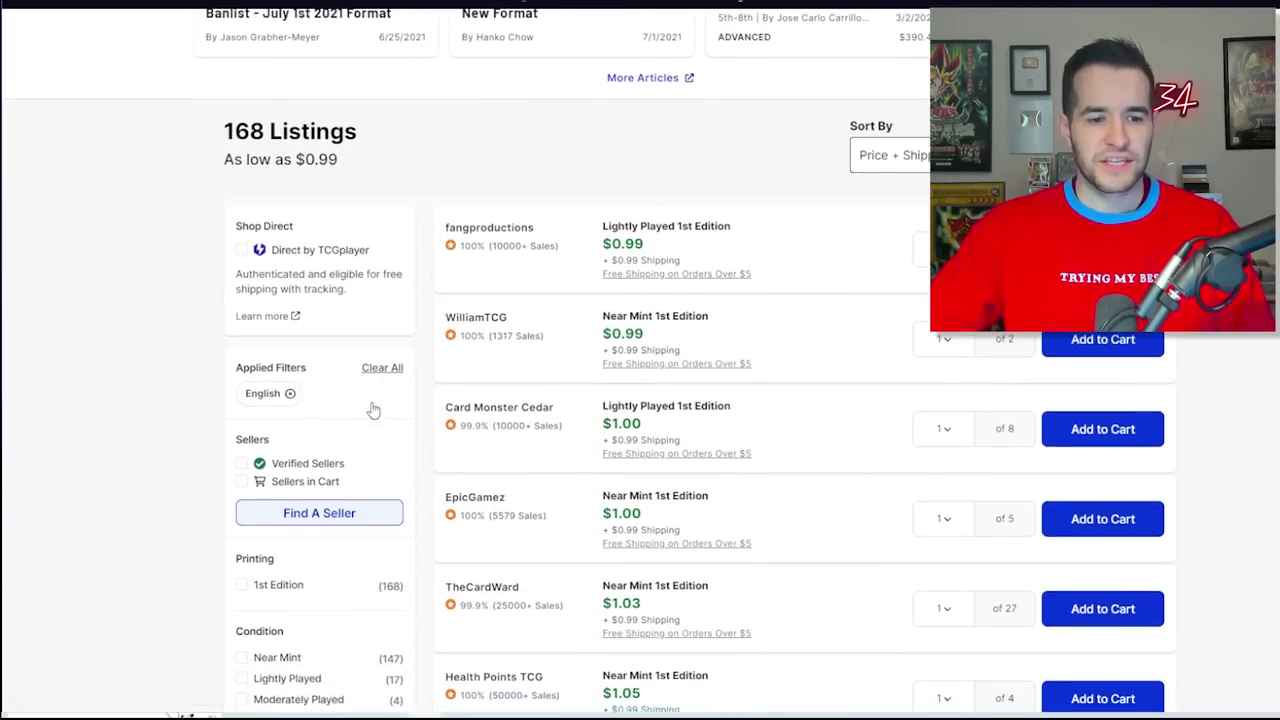
scroll(373, 410, down, 2)
click(240, 443)
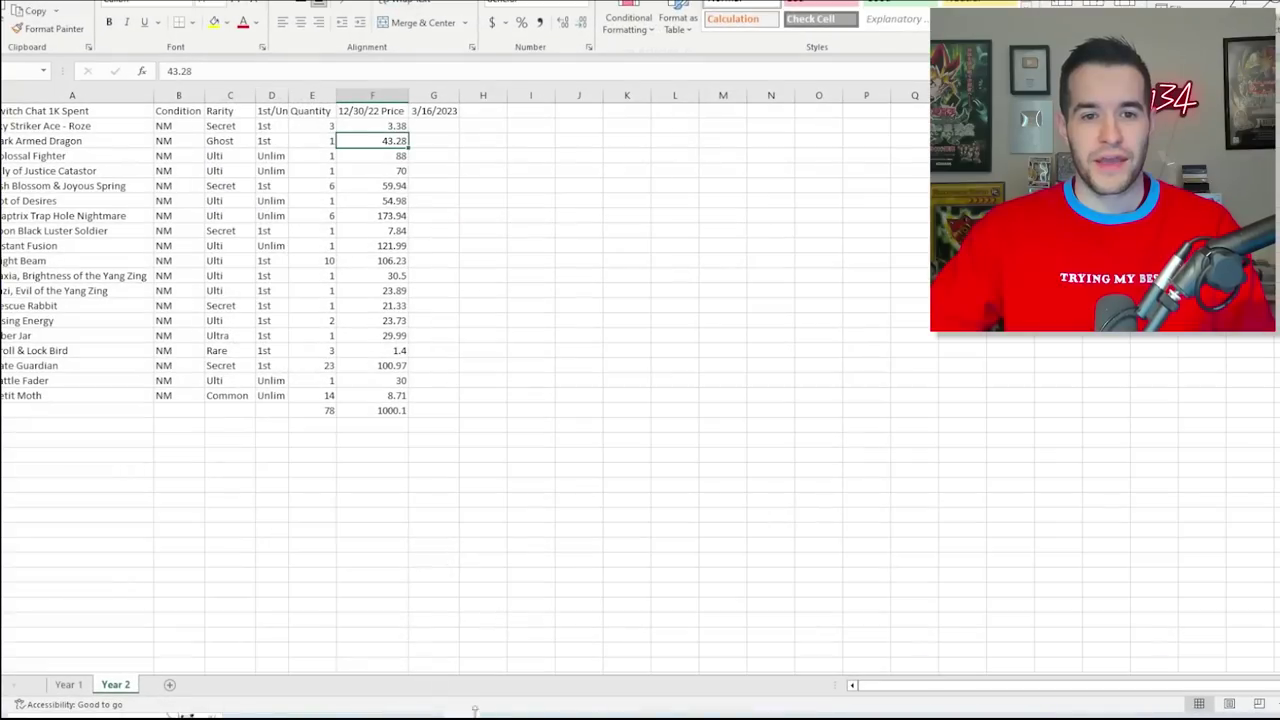
In the Excel sheet, check how the Sky Striker Ace - Roze 12/30/22 price is calculated and enter =.99*3 as its 3/16/2023 price.
double_click(397, 126)
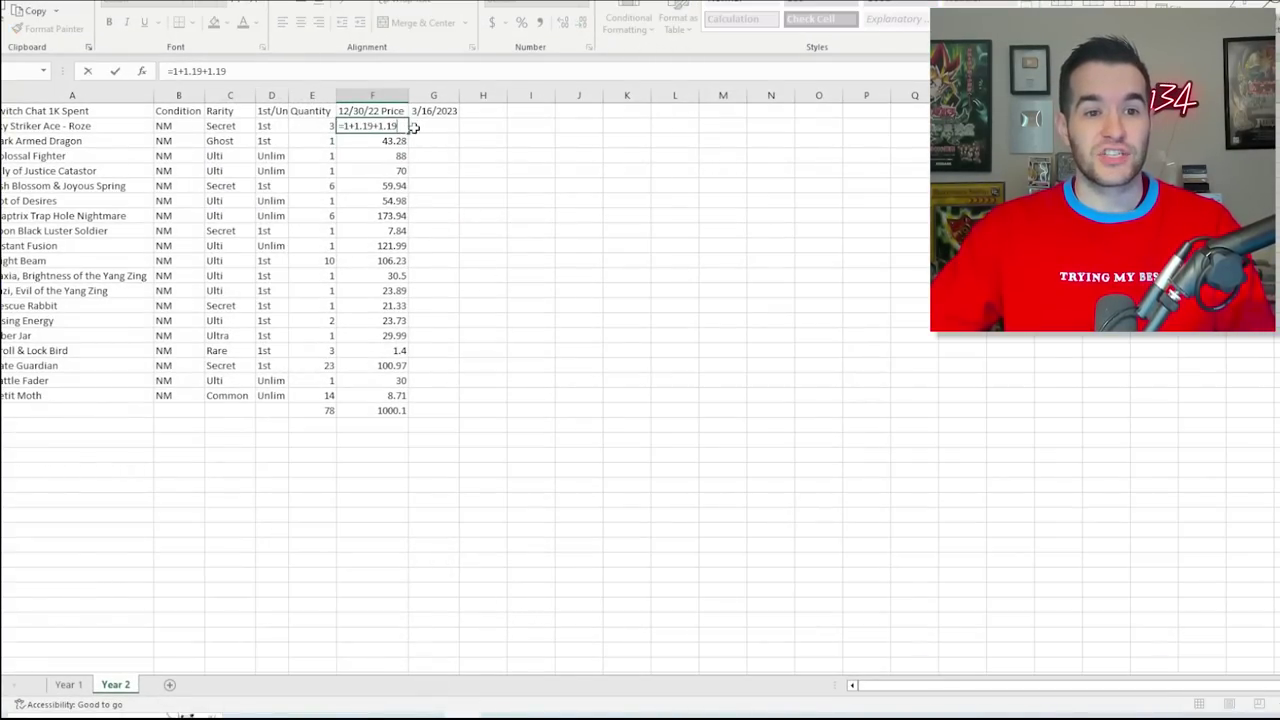
click(420, 128)
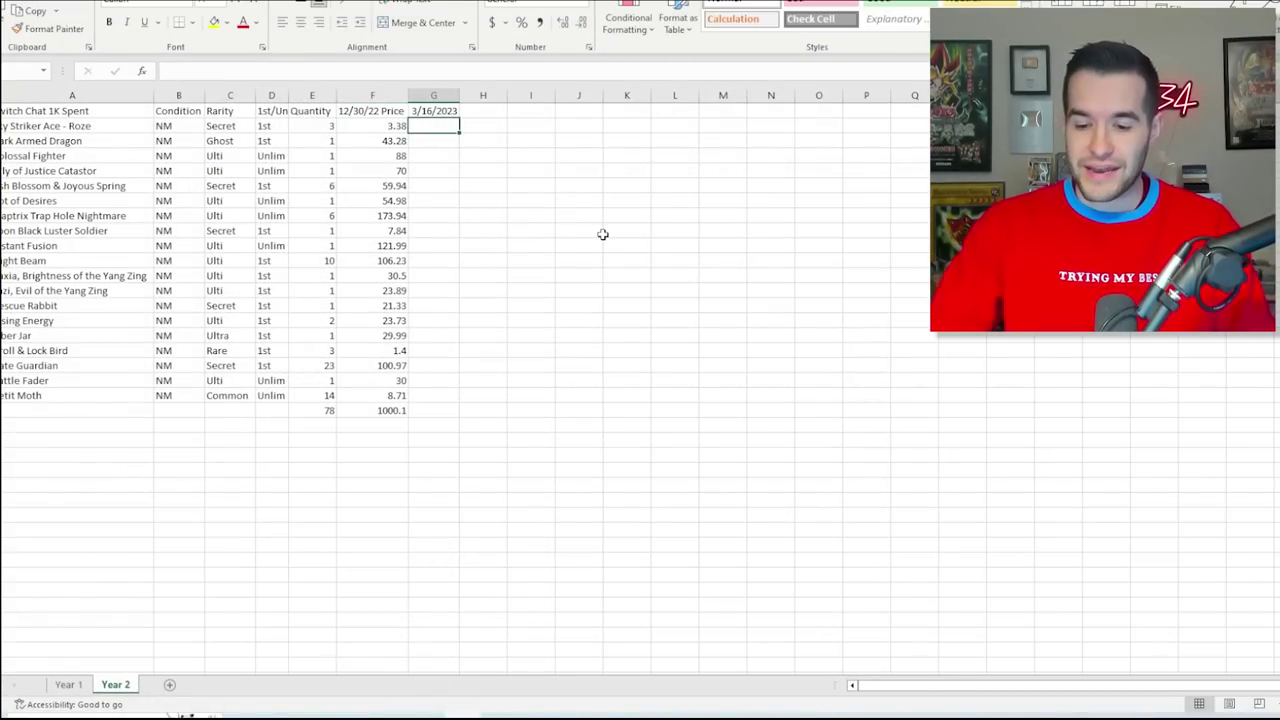
text(=.99)
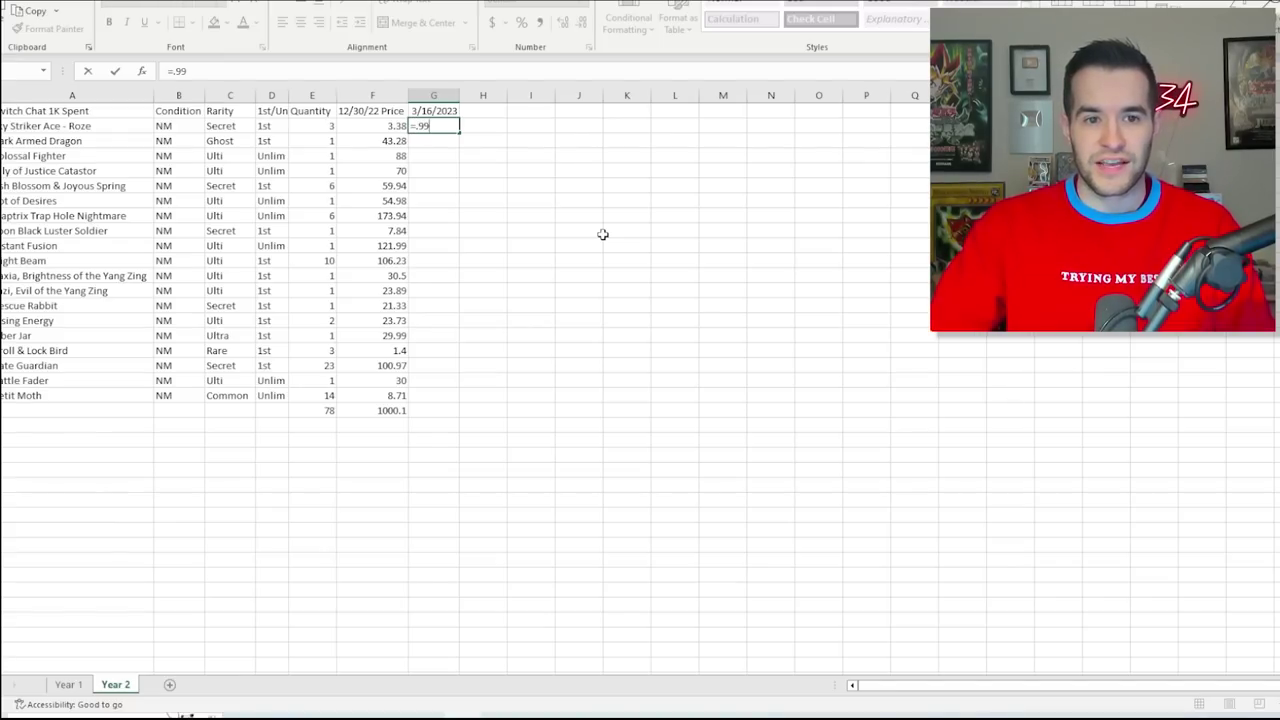
text(*3)
key(Return)
key(Left)
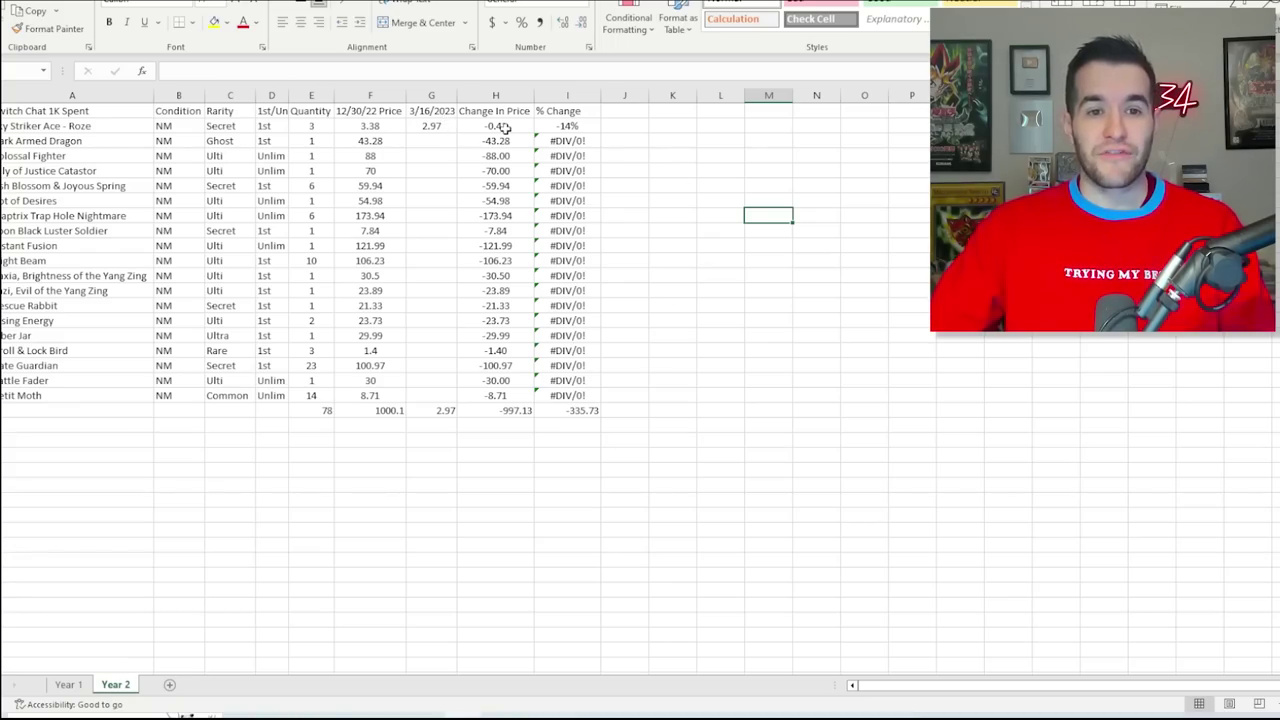
click(506, 128)
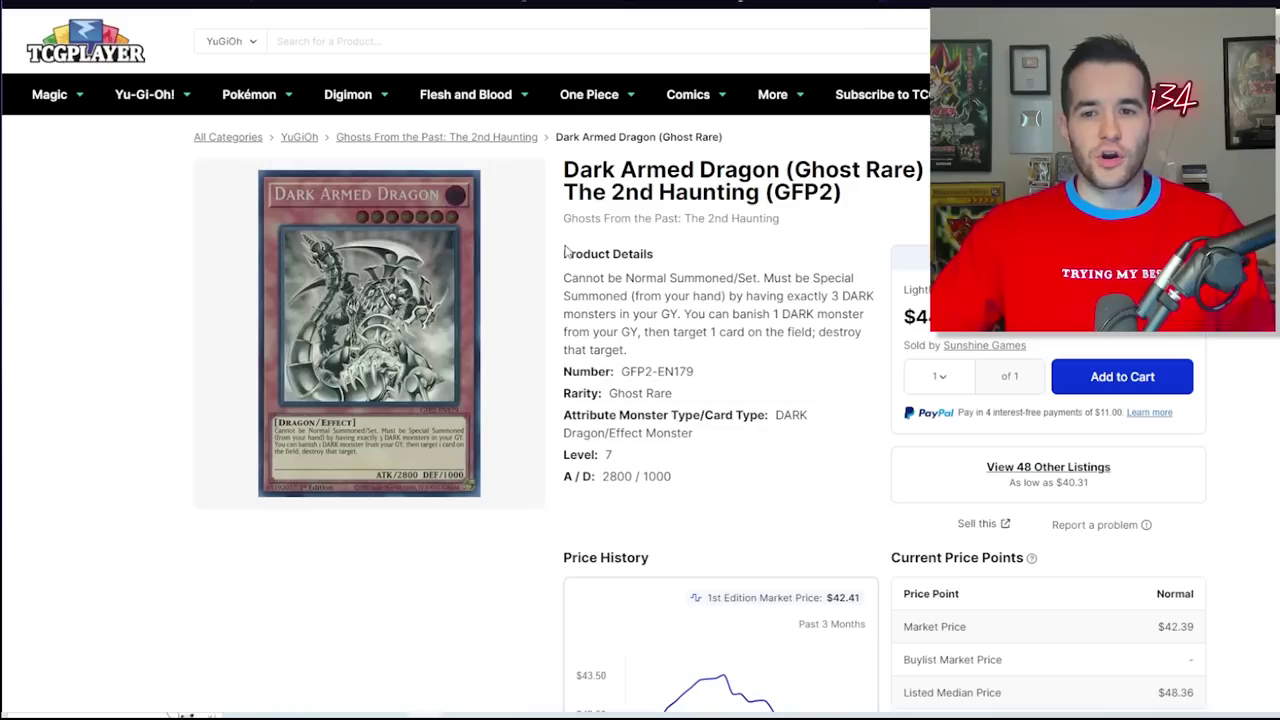
Review the Dark Armed Dragon (Ghost Rare) price history on TCGplayer and filter its listings to Near Mint condition.
scroll(612, 210, down, 10)
scroll(612, 210, down, 4)
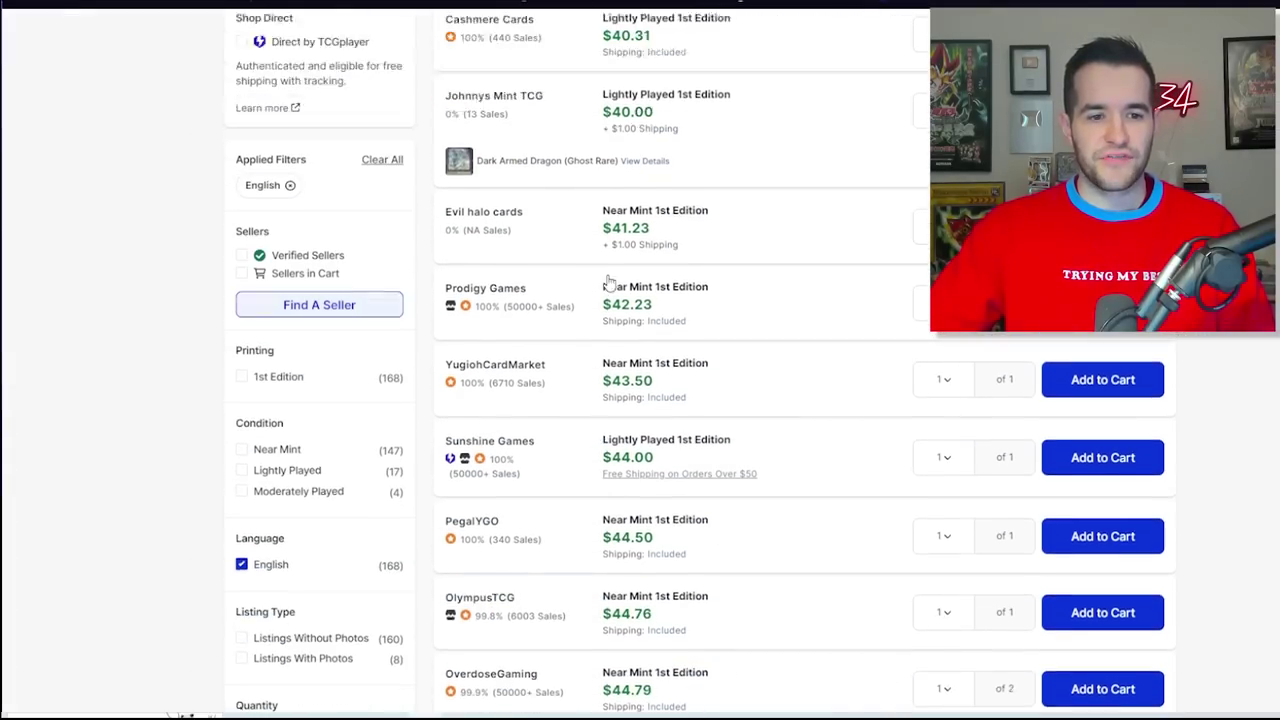
scroll(523, 277, up, 6)
scroll(680, 230, up, 4)
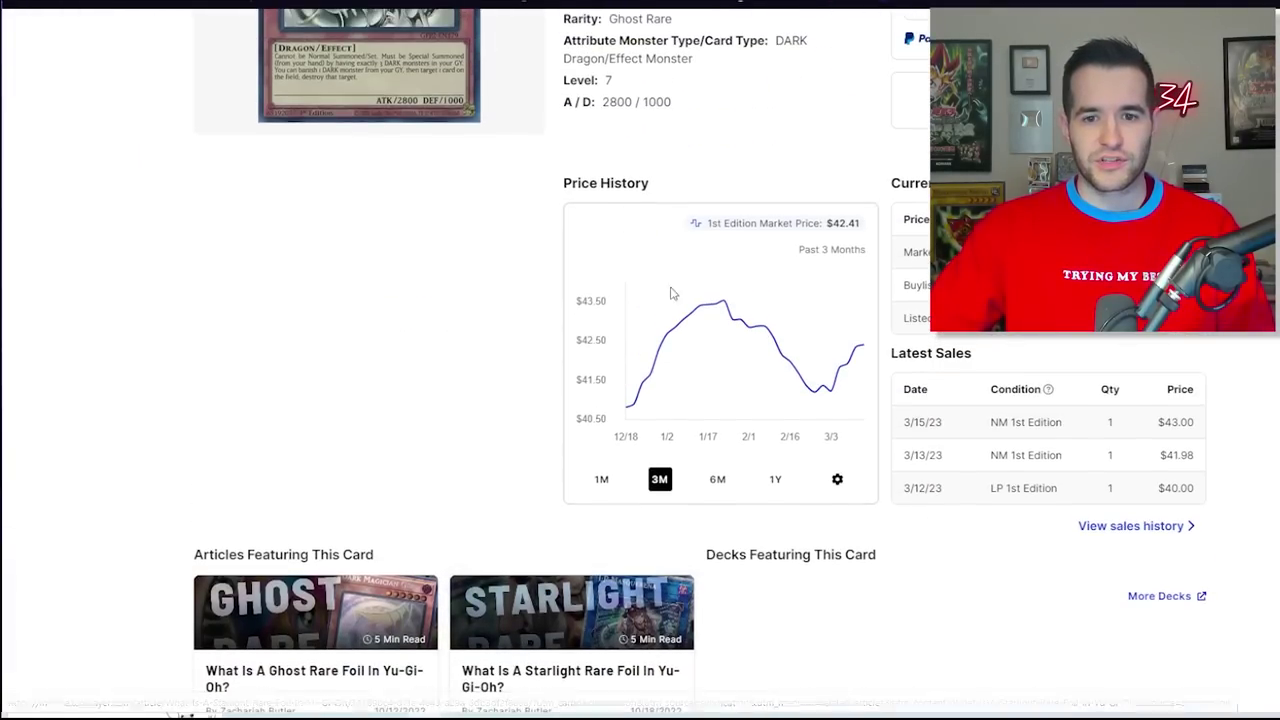
scroll(840, 350, down, 8)
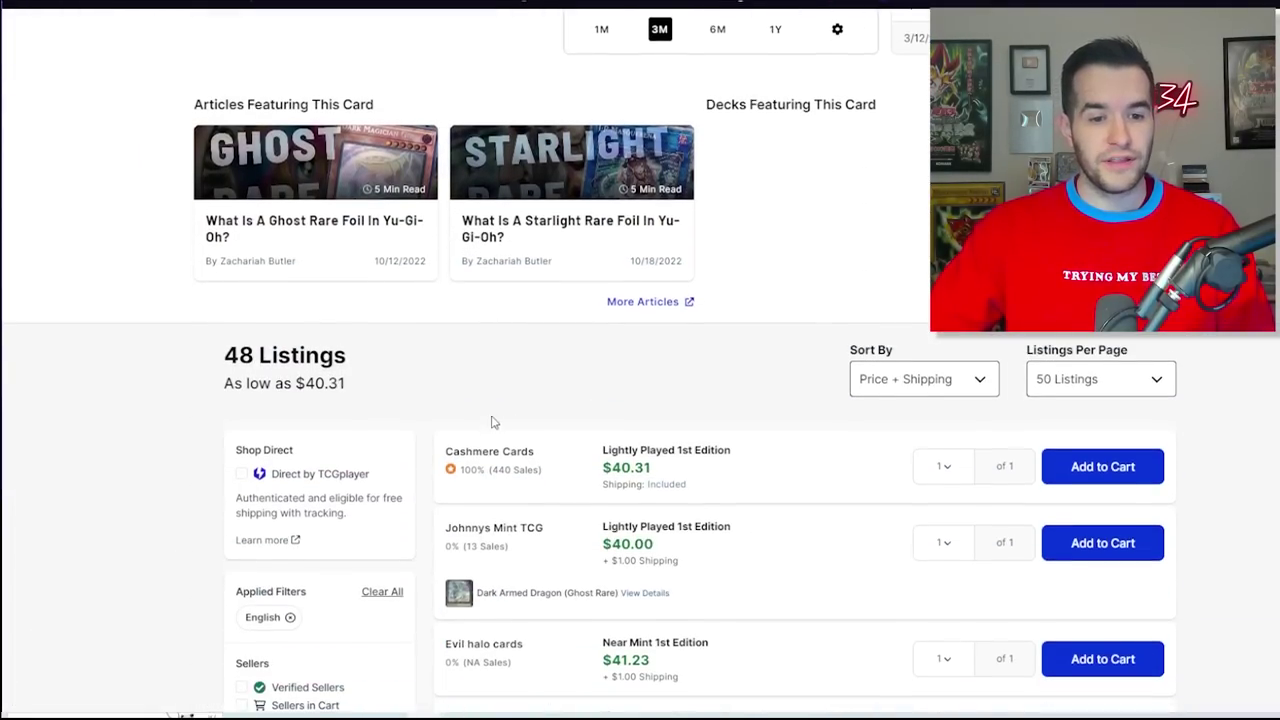
click(241, 432)
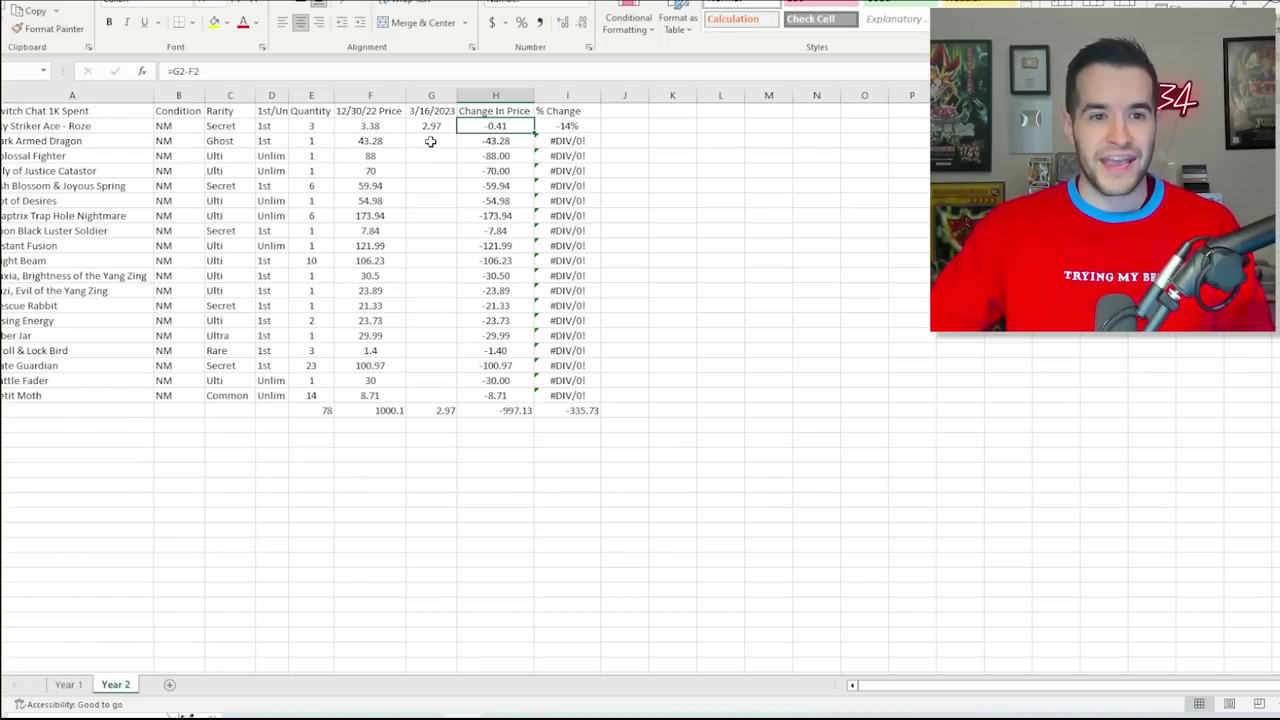
Enter 42.23 as the 3/16/2023 price of Dark Armed Dragon in the Excel sheet.
click(430, 141)
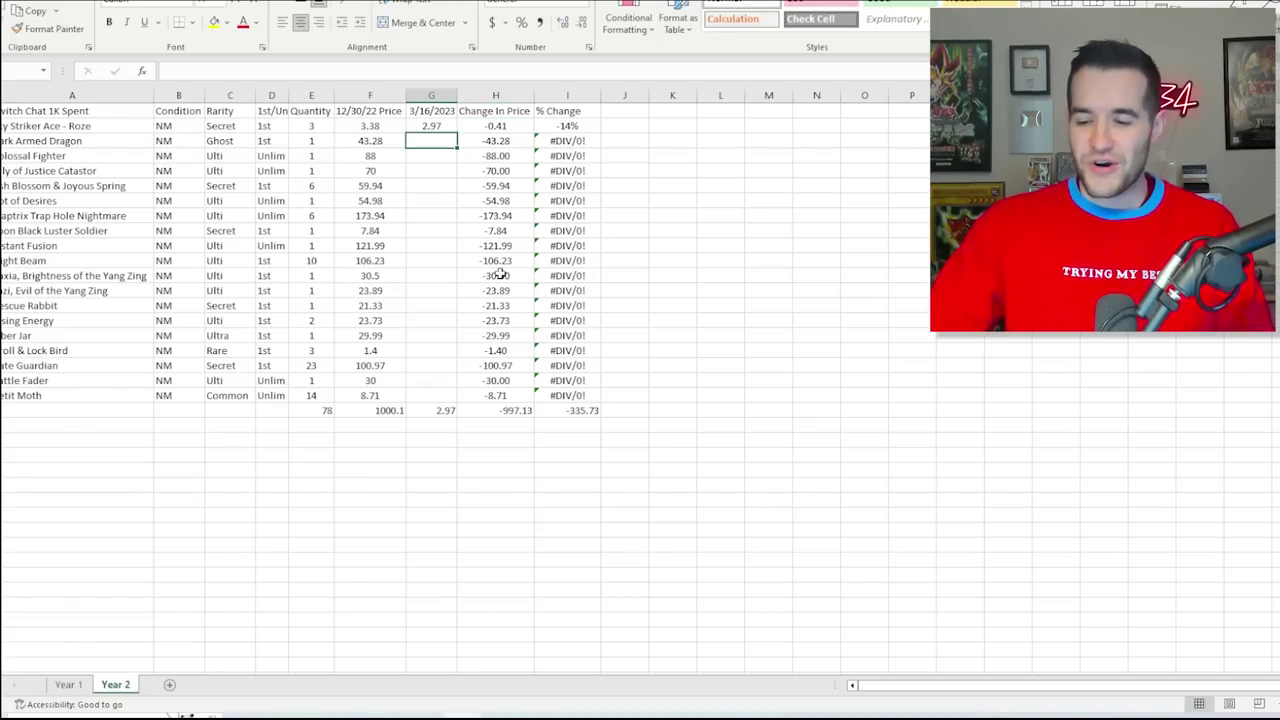
text(42.23)
key(Return)
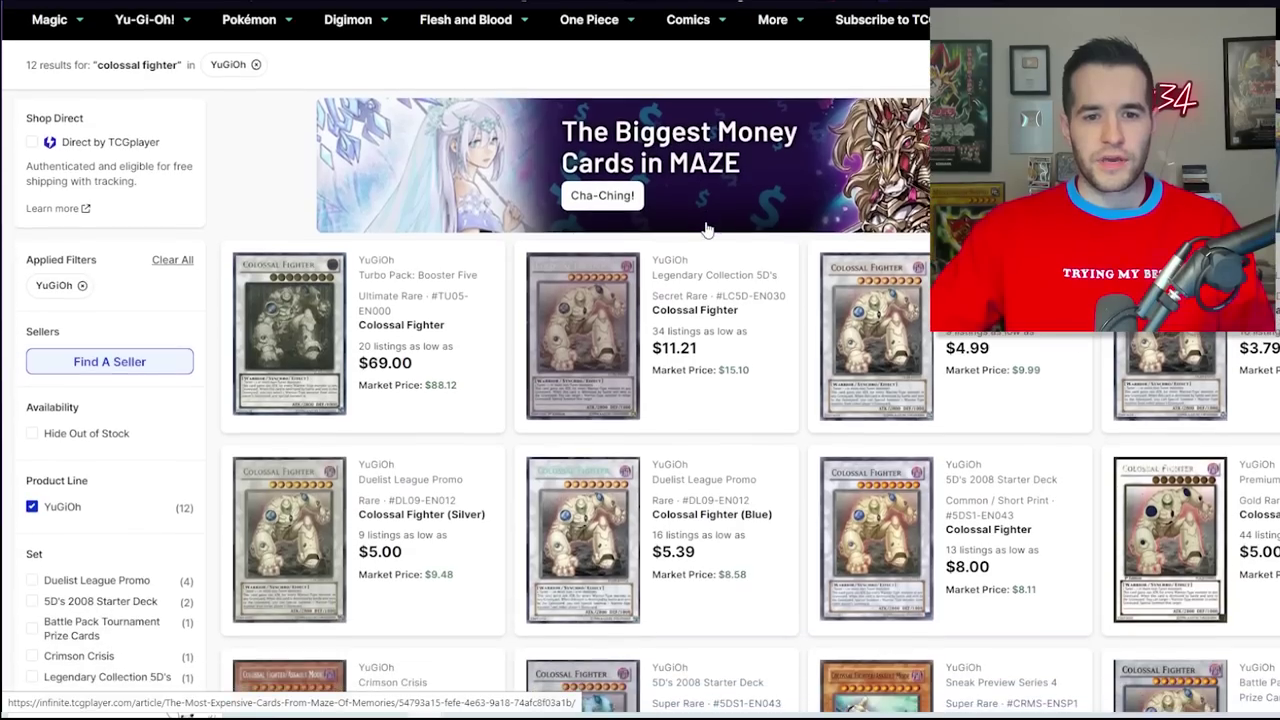
Open the Ultimate Rare Colossal Fighter from Turbo Pack: Booster Five and examine its price history and Near Mint listings.
scroll(707, 232, down, 1)
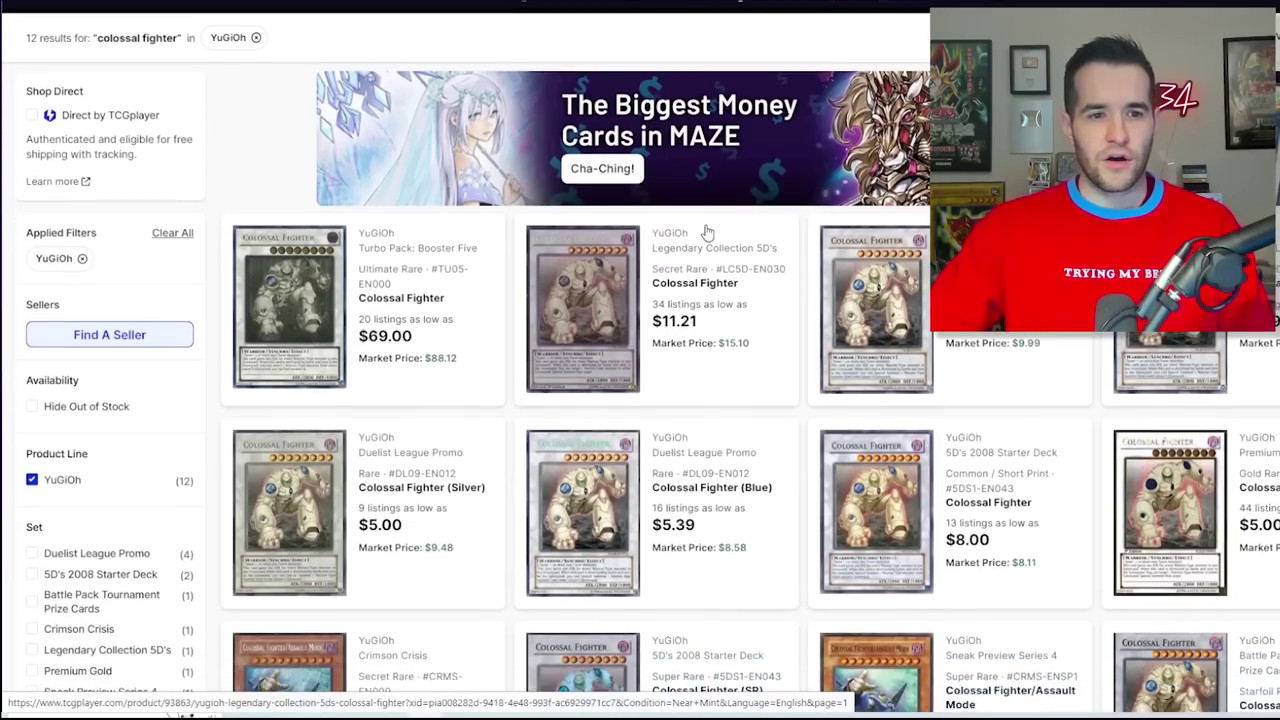
scroll(707, 232, down, 1)
click(292, 236)
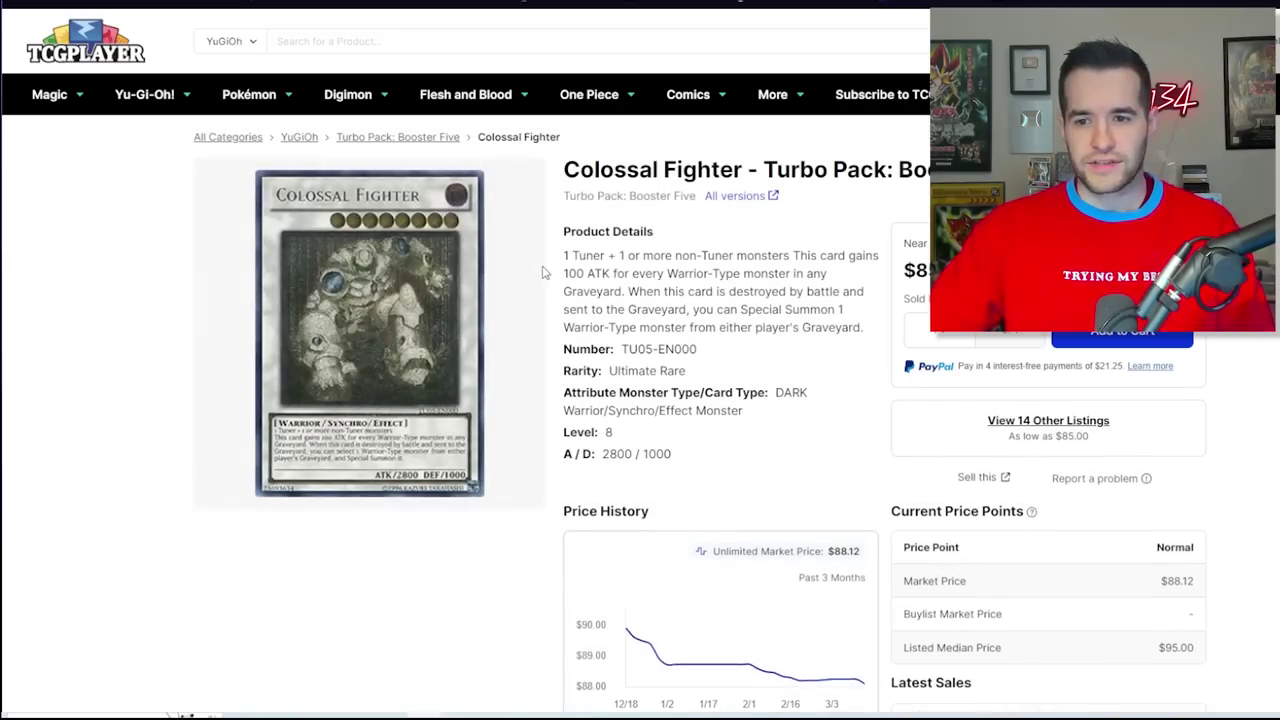
scroll(560, 300, down, 3)
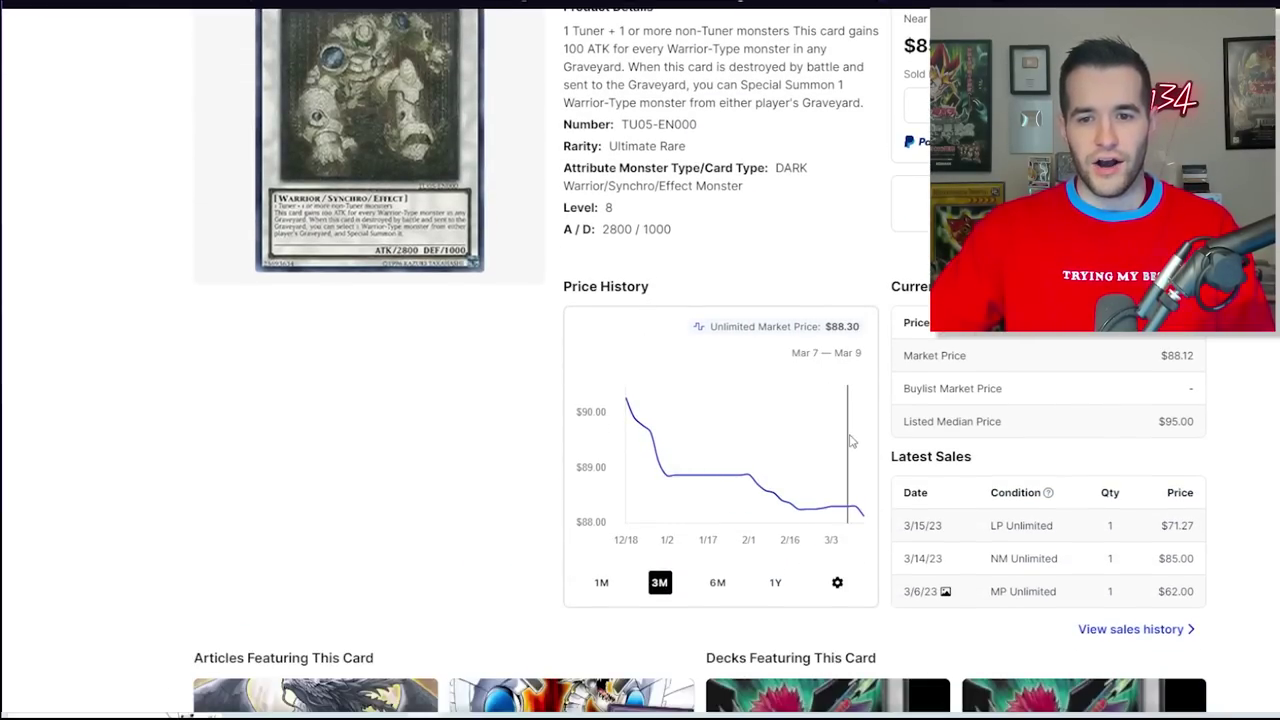
scroll(800, 420, down, 10)
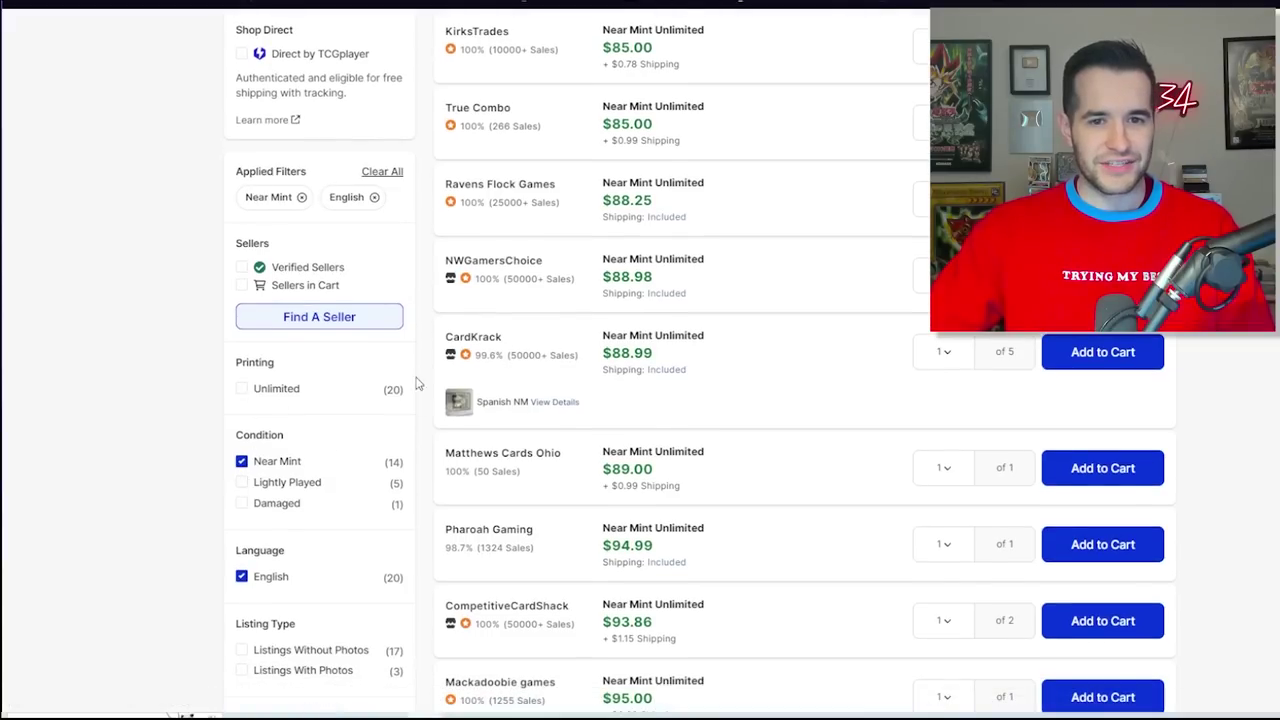
scroll(418, 383, up, 3)
scroll(627, 212, down, 2)
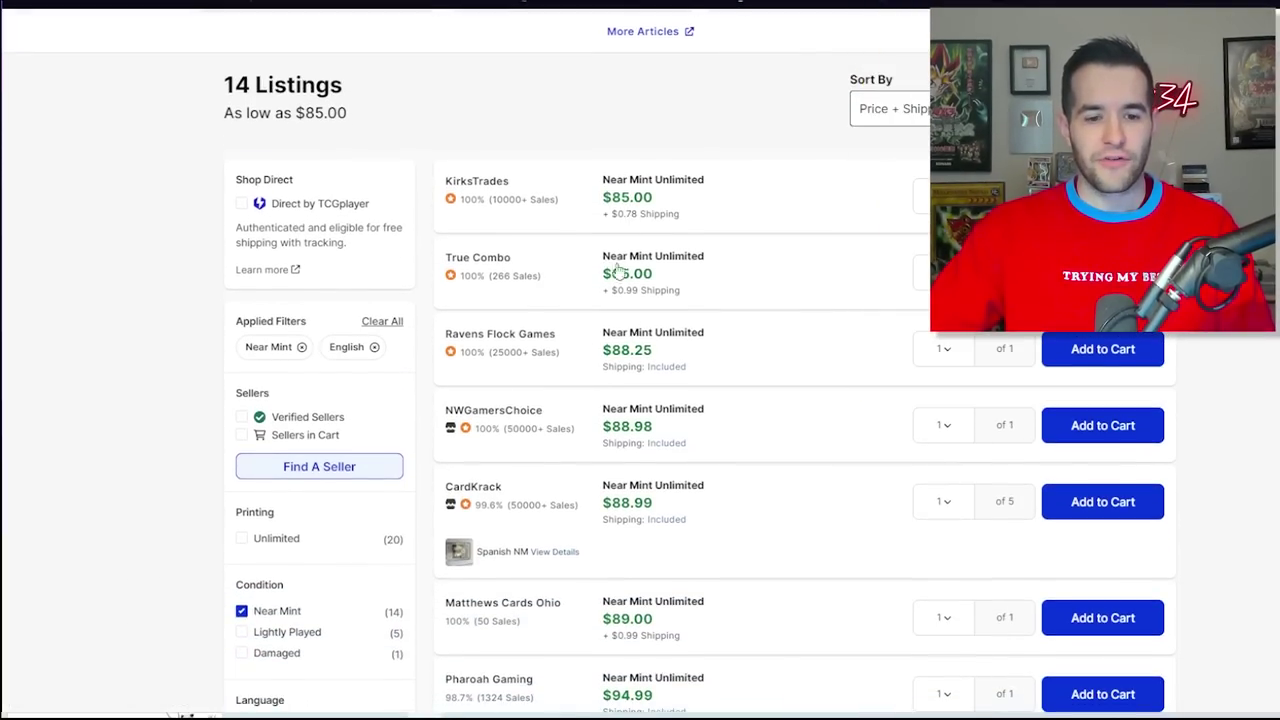
Look up the Turbo Pack: Booster Seven Ultimate Rare Ally of Justice Catastor and record 79.99 as its 3/16/2023 price in the Excel sheet.
mouse_move(498, 682)
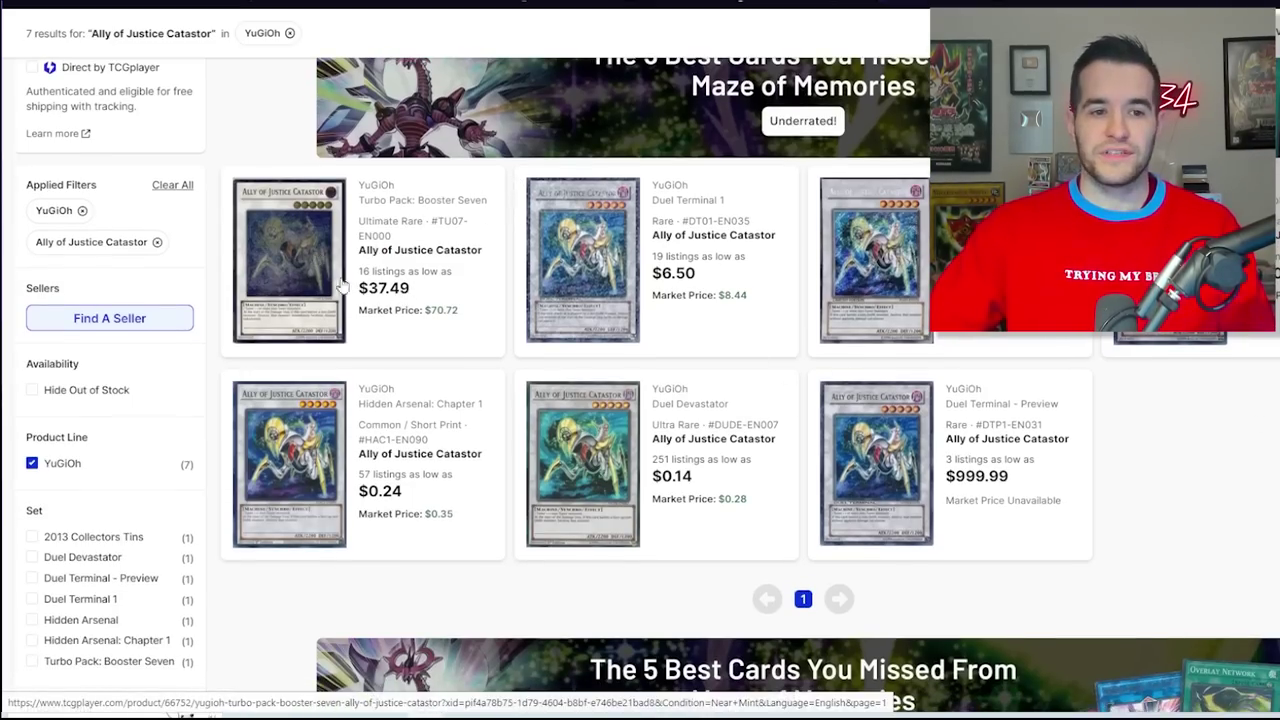
click(295, 263)
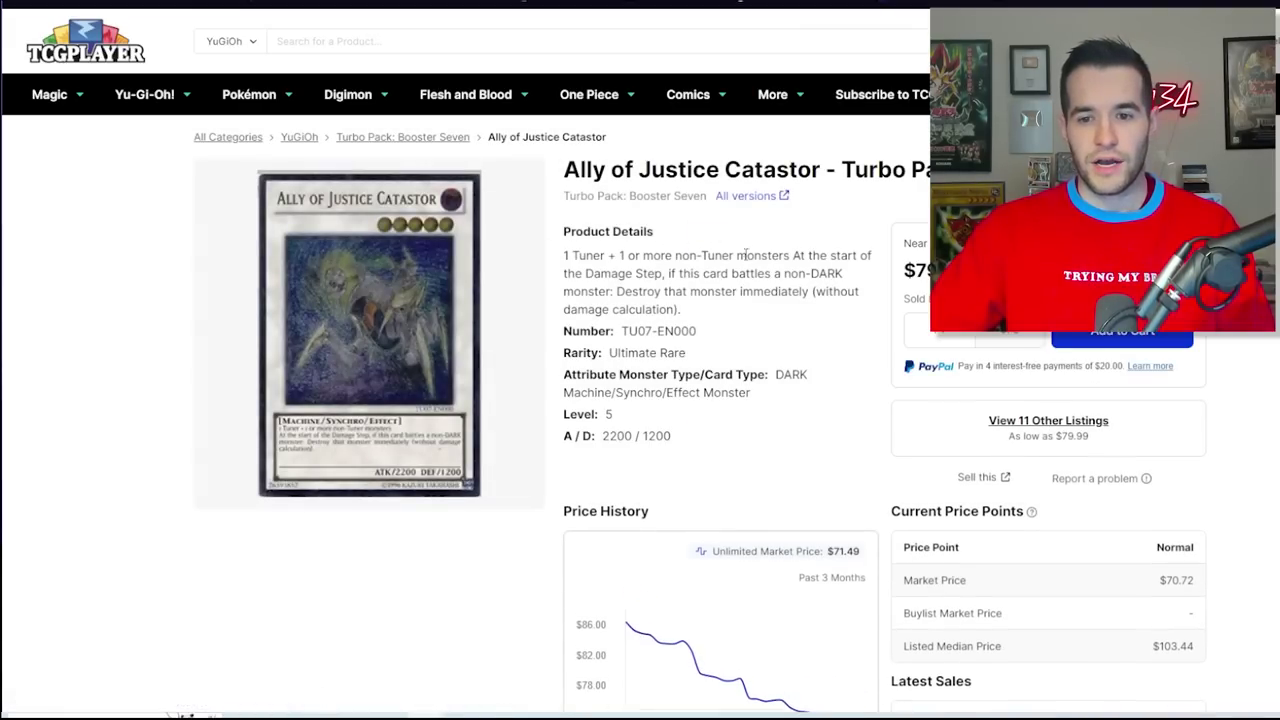
scroll(728, 420, down, 3)
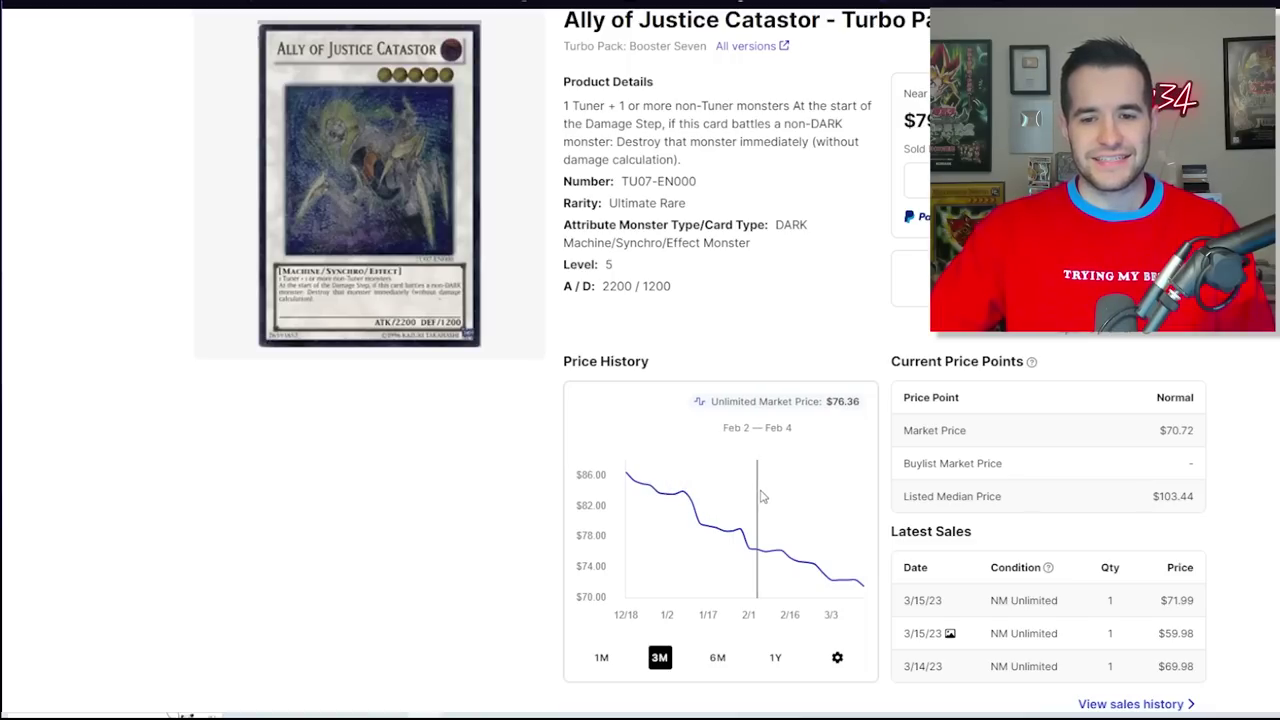
scroll(423, 394, down, 5)
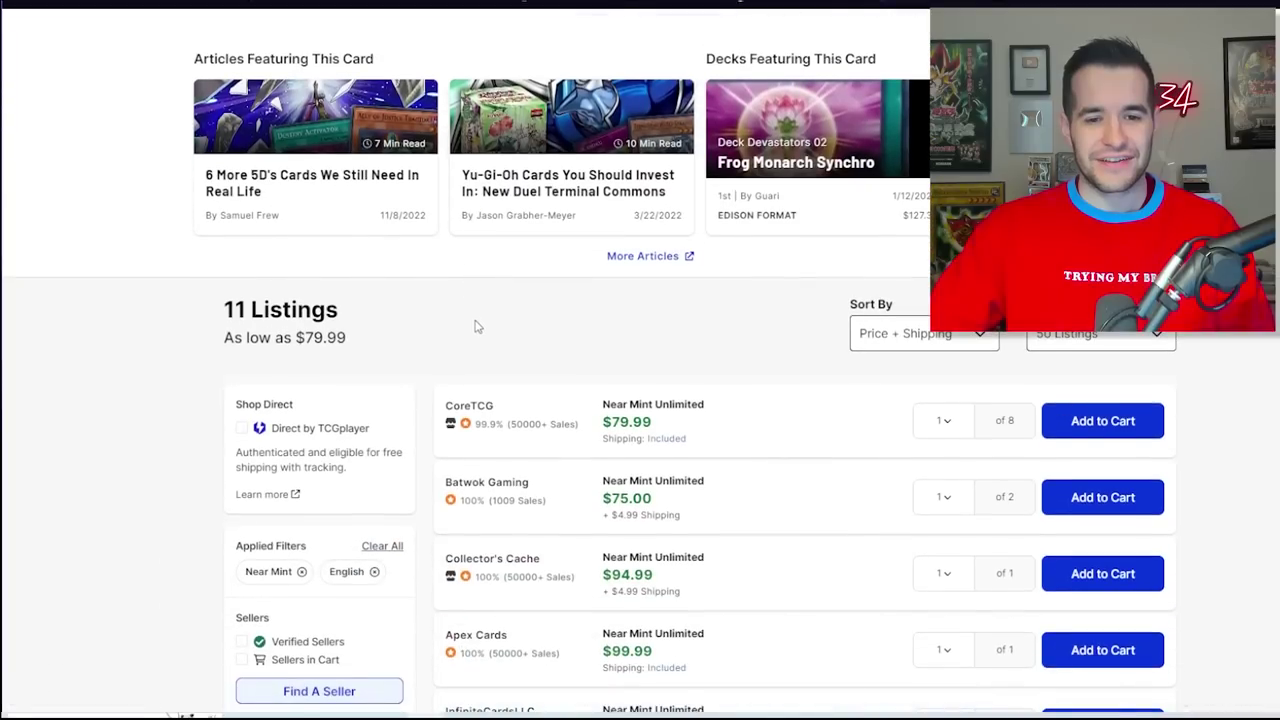
scroll(480, 324, down, 2)
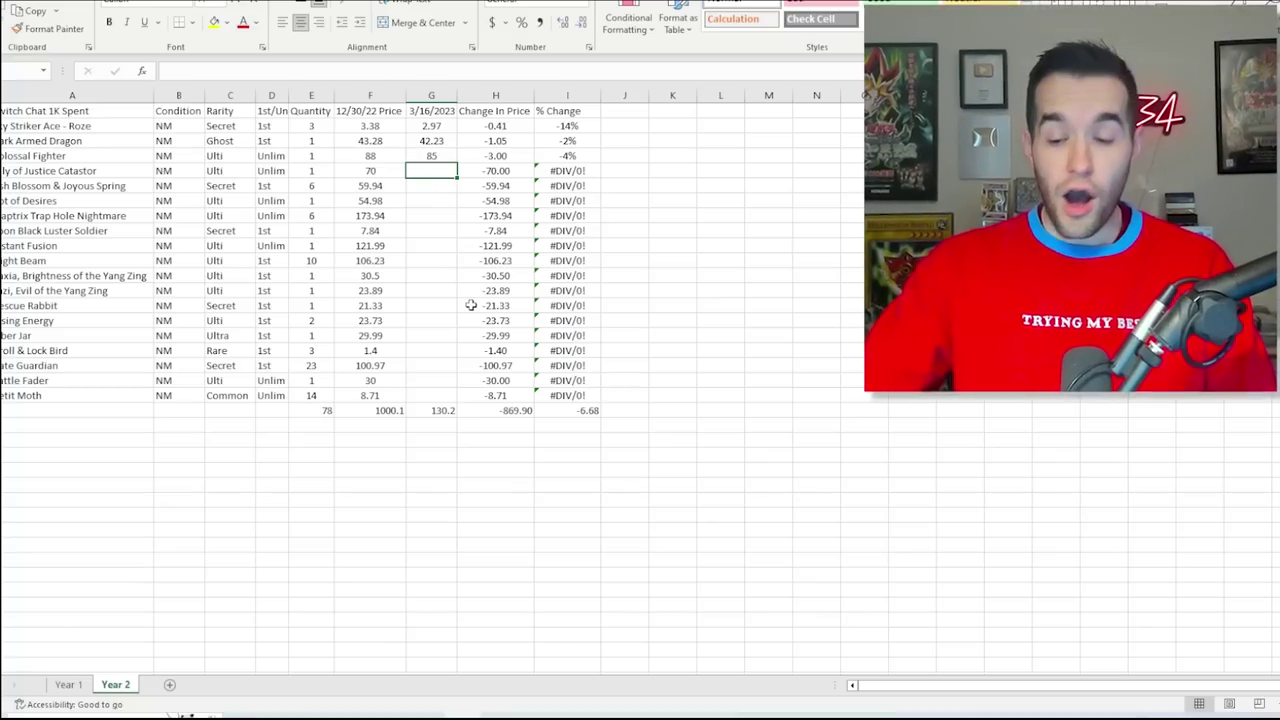
text(79.99)
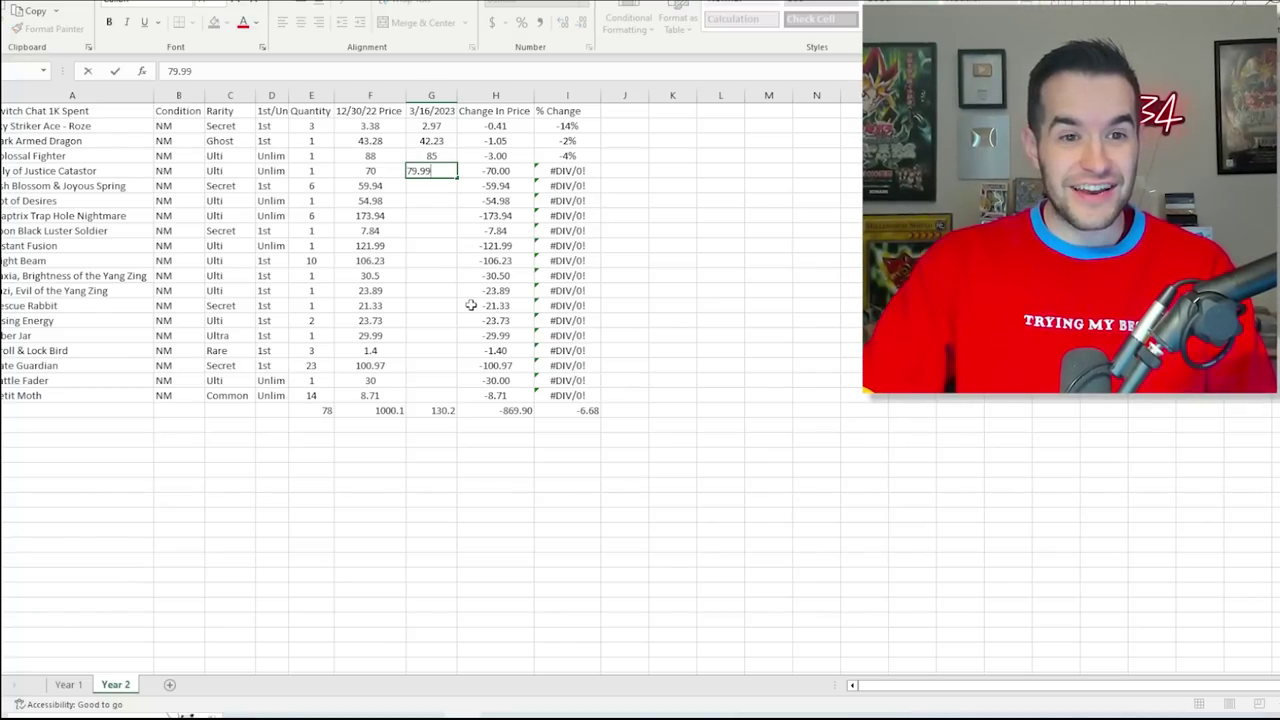
key(Return)
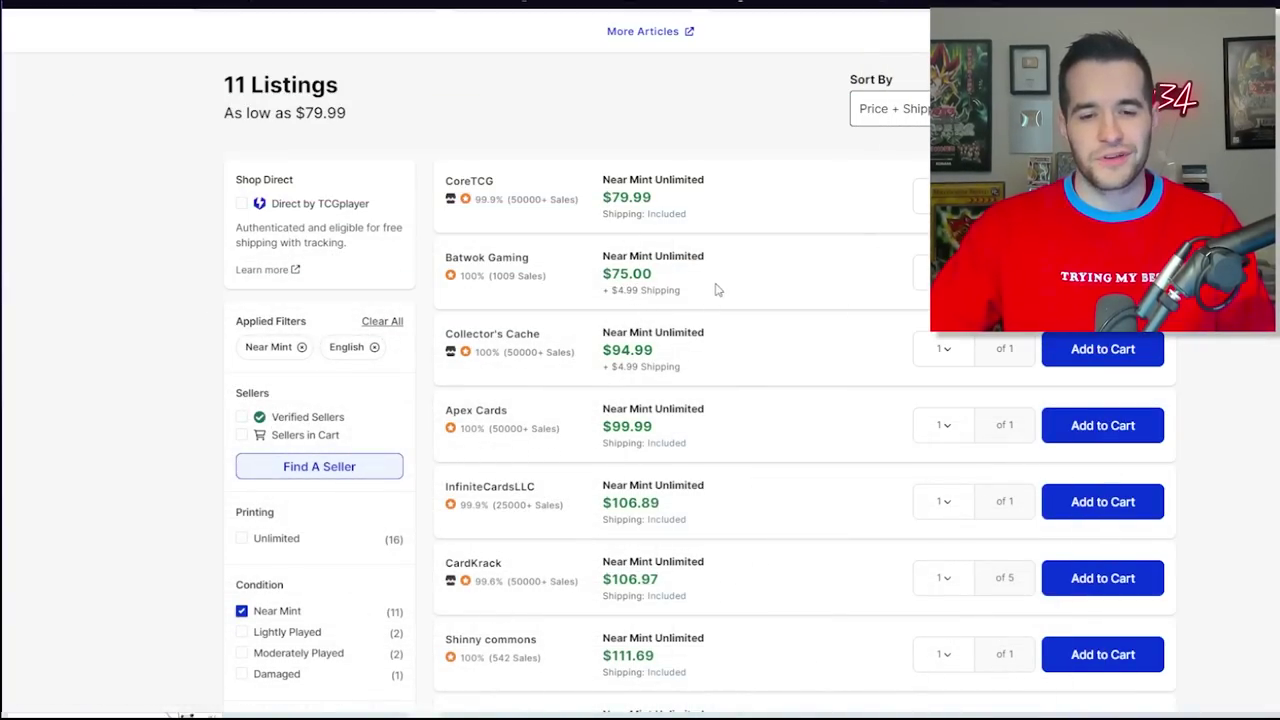
Examine the Ally of Justice Catastor listings, price history and detailed sales history on TCGplayer.
scroll(700, 305, up, 1)
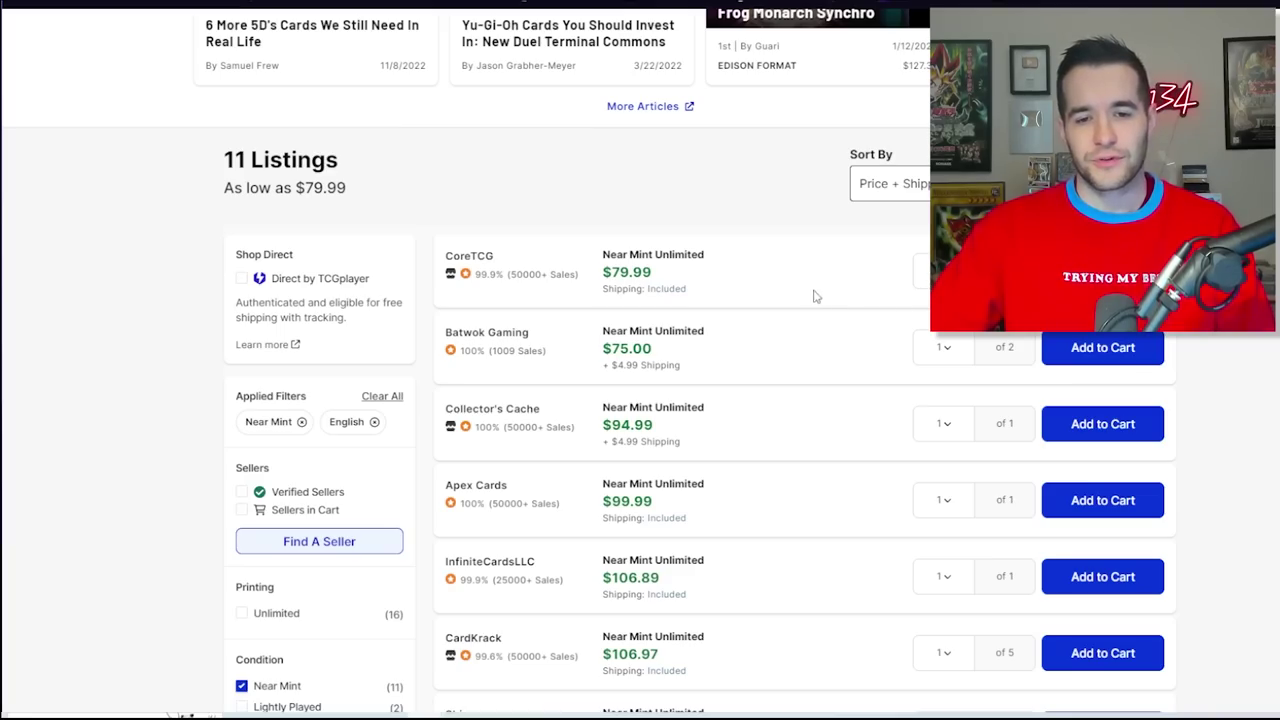
scroll(919, 332, up, 6)
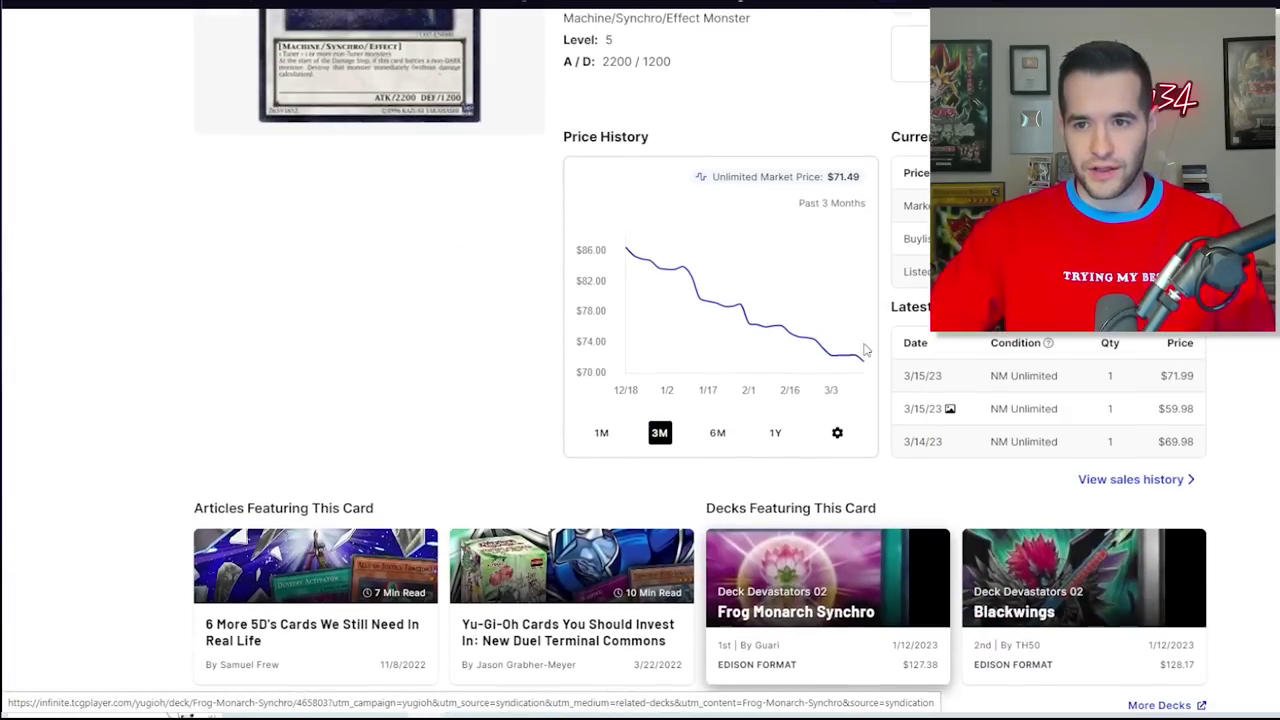
click(1128, 482)
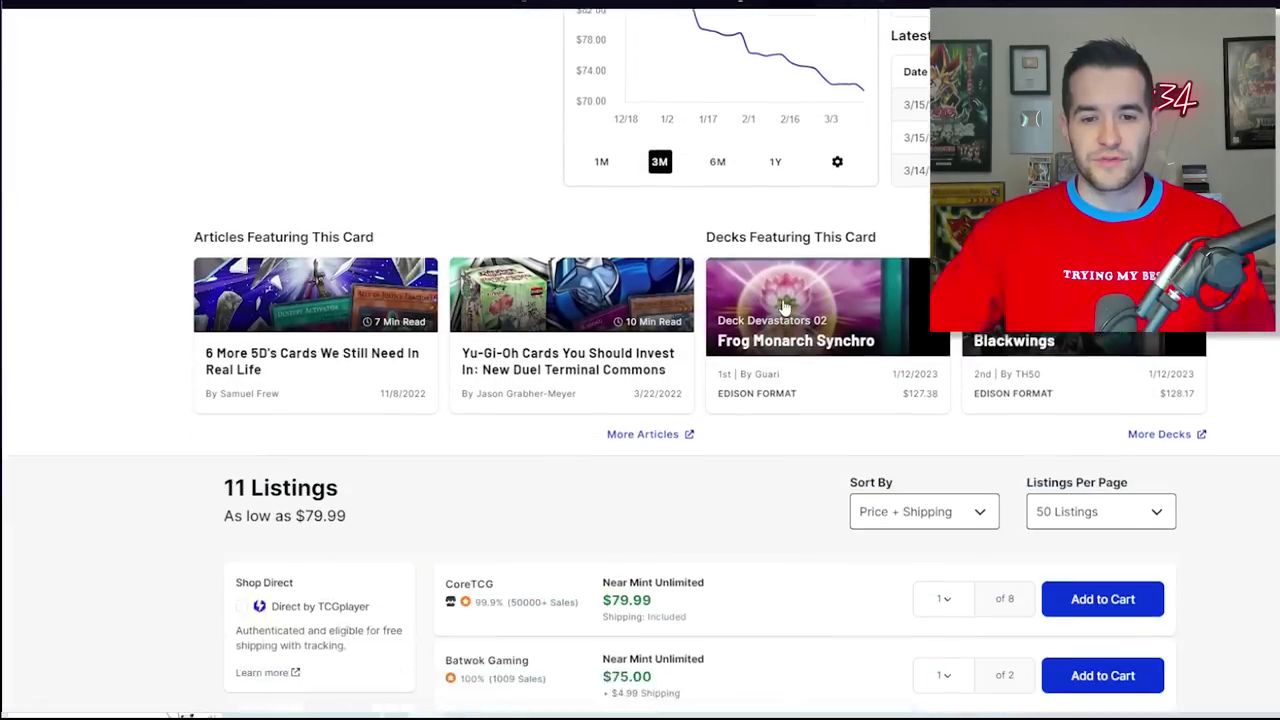
scroll(630, 265, down, 3)
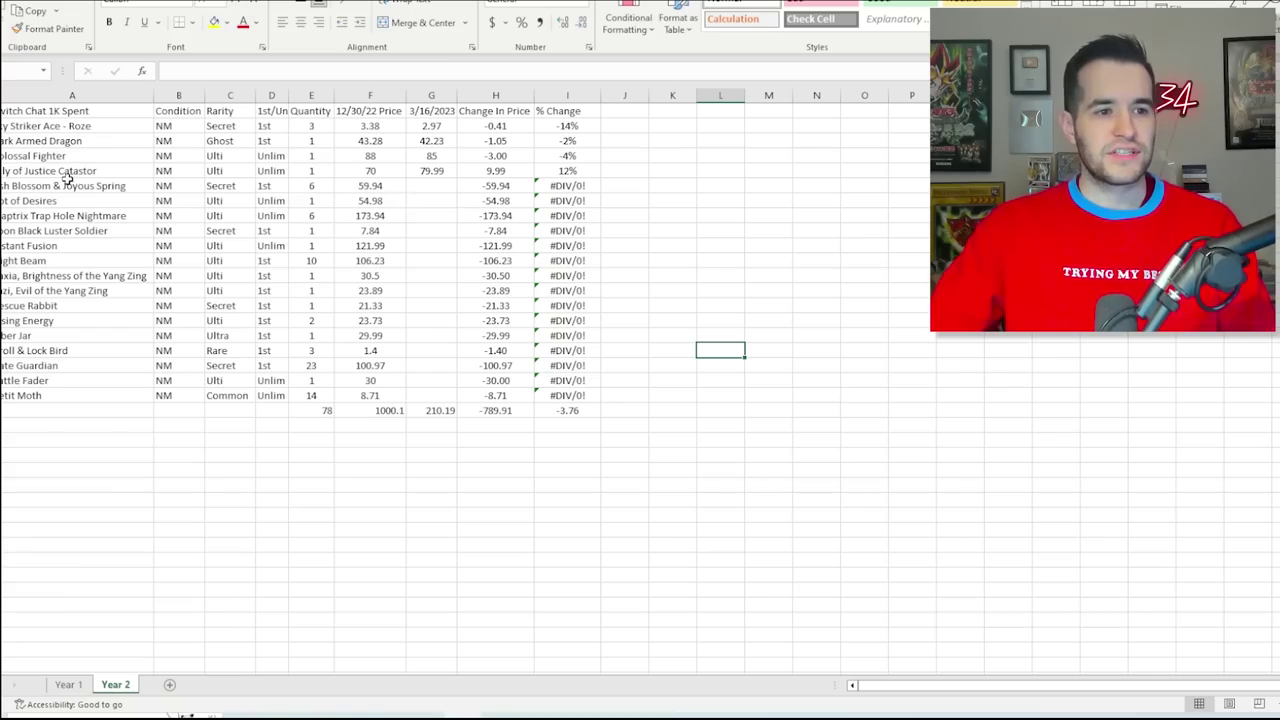
Check the Ash Blossom & Joyous Spring row in the sheet, search TCGplayer for that card, and examine the 2022 Tin of the Pharaoh's Gods printing's listings.
click(78, 186)
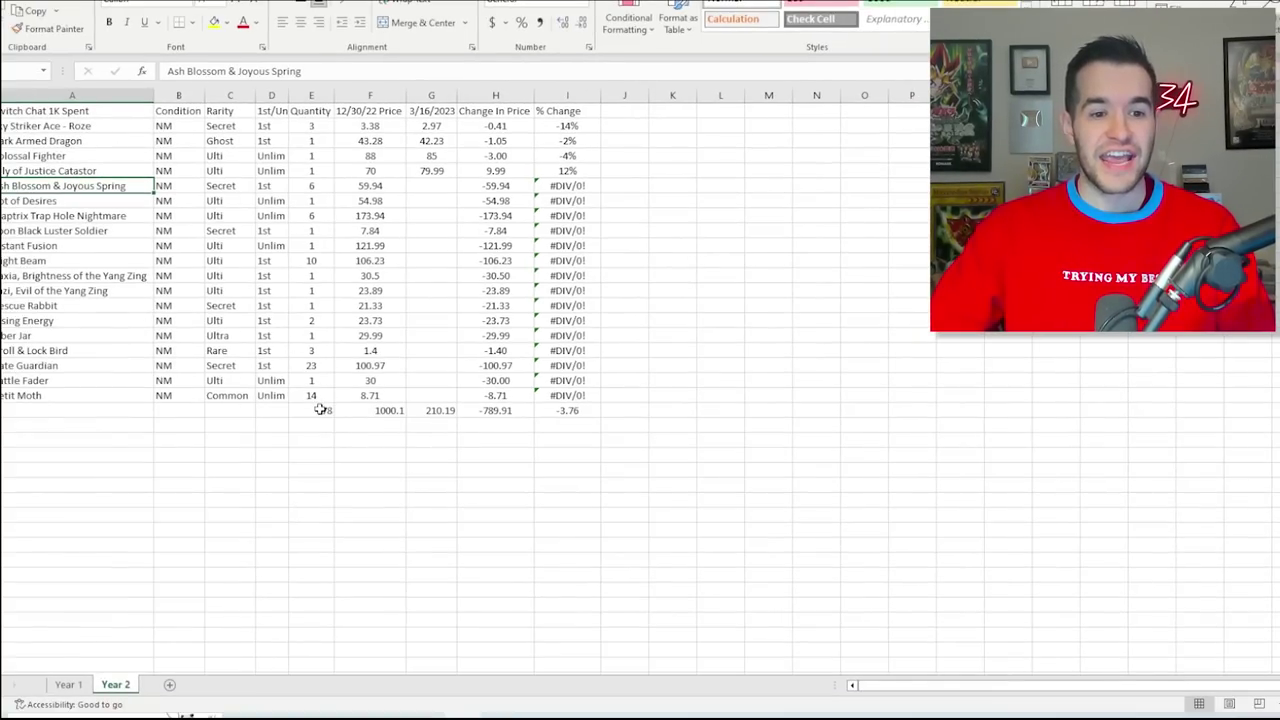
click(320, 409)
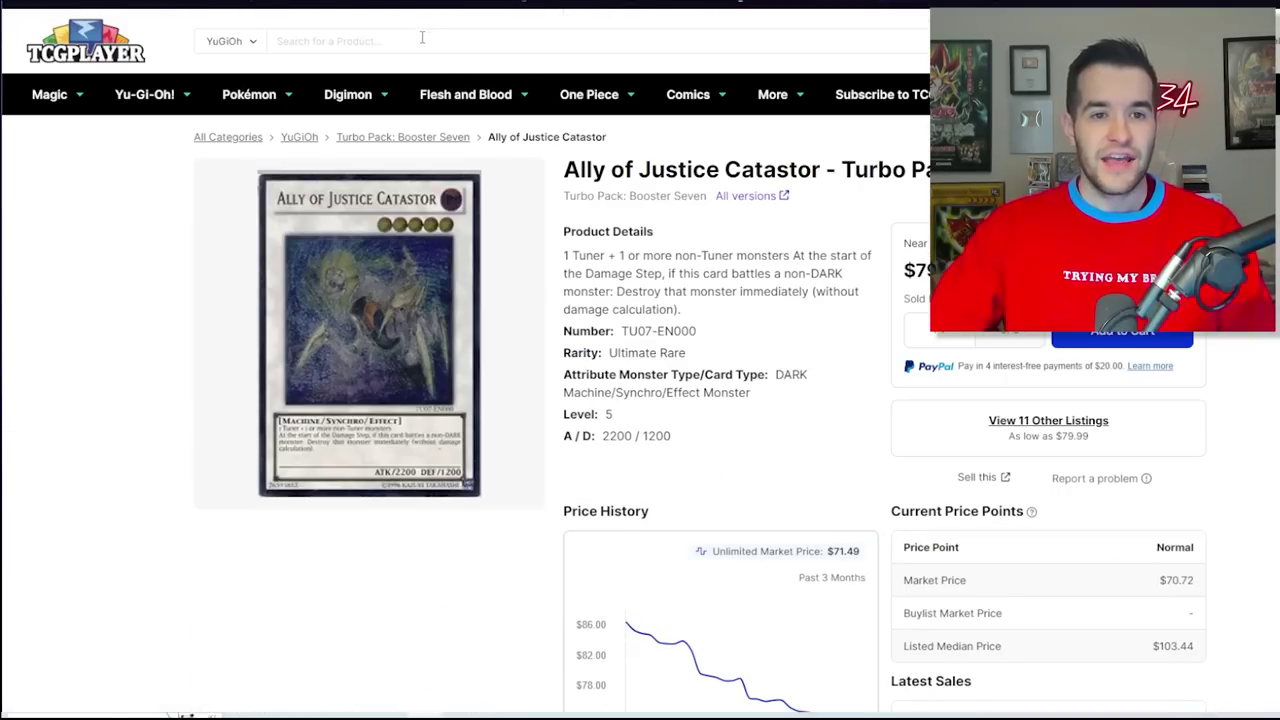
click(410, 43)
text(ash blossom)
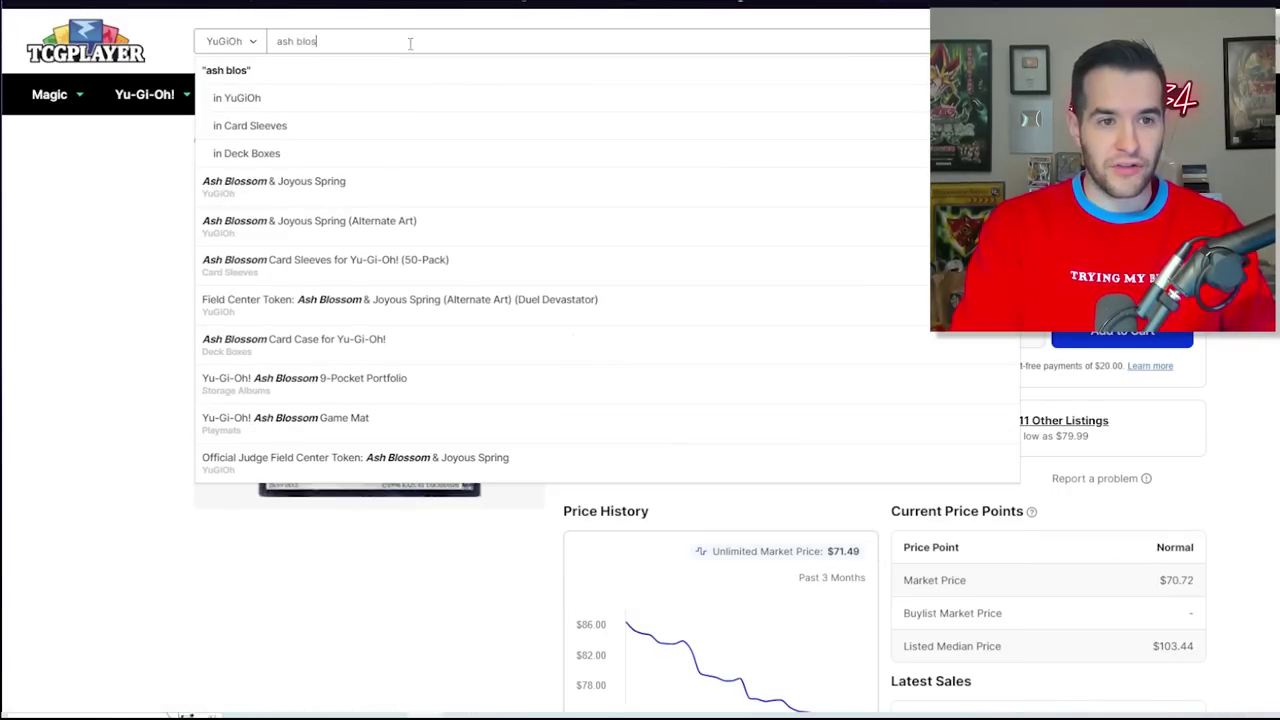
click(406, 184)
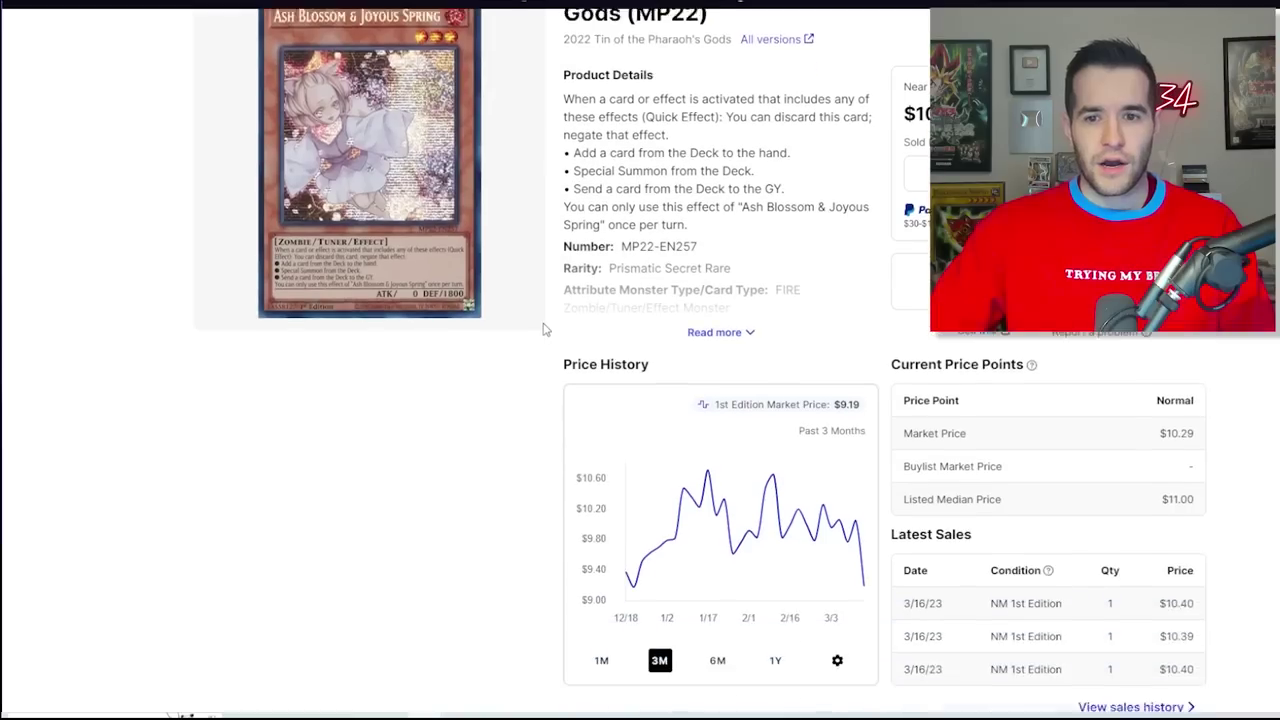
scroll(606, 288, down, 5)
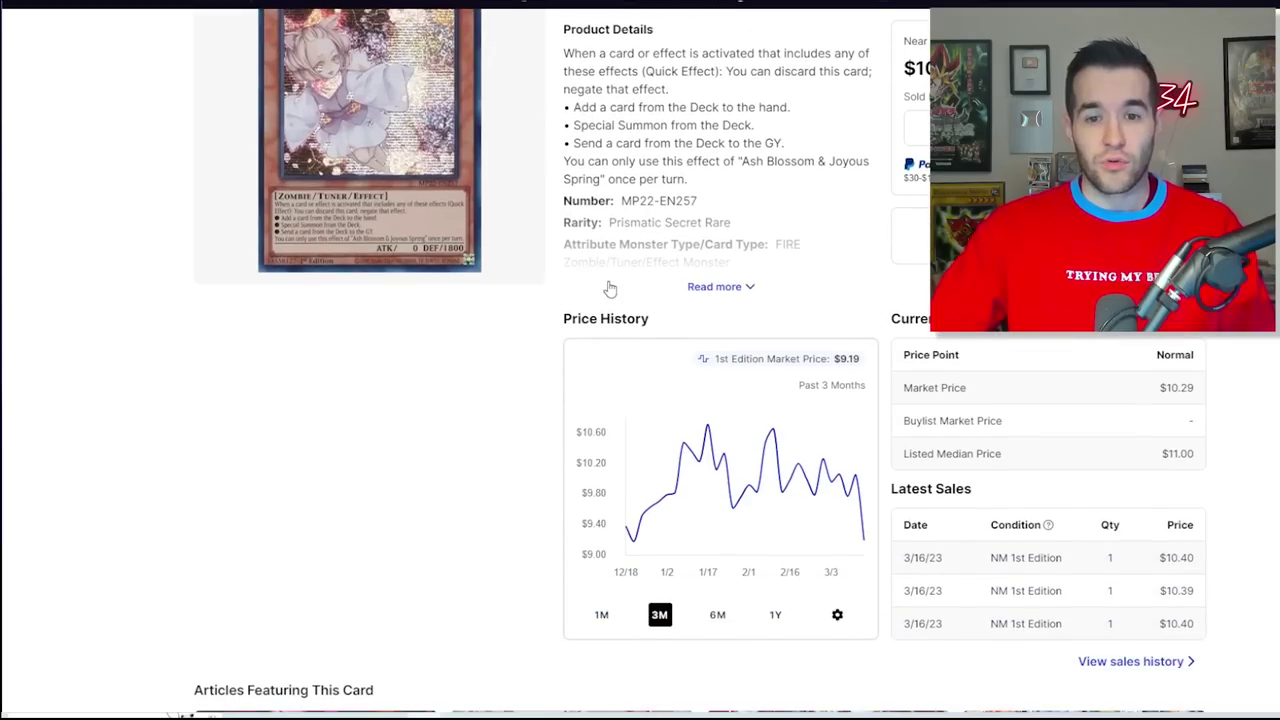
scroll(606, 297, down, 6)
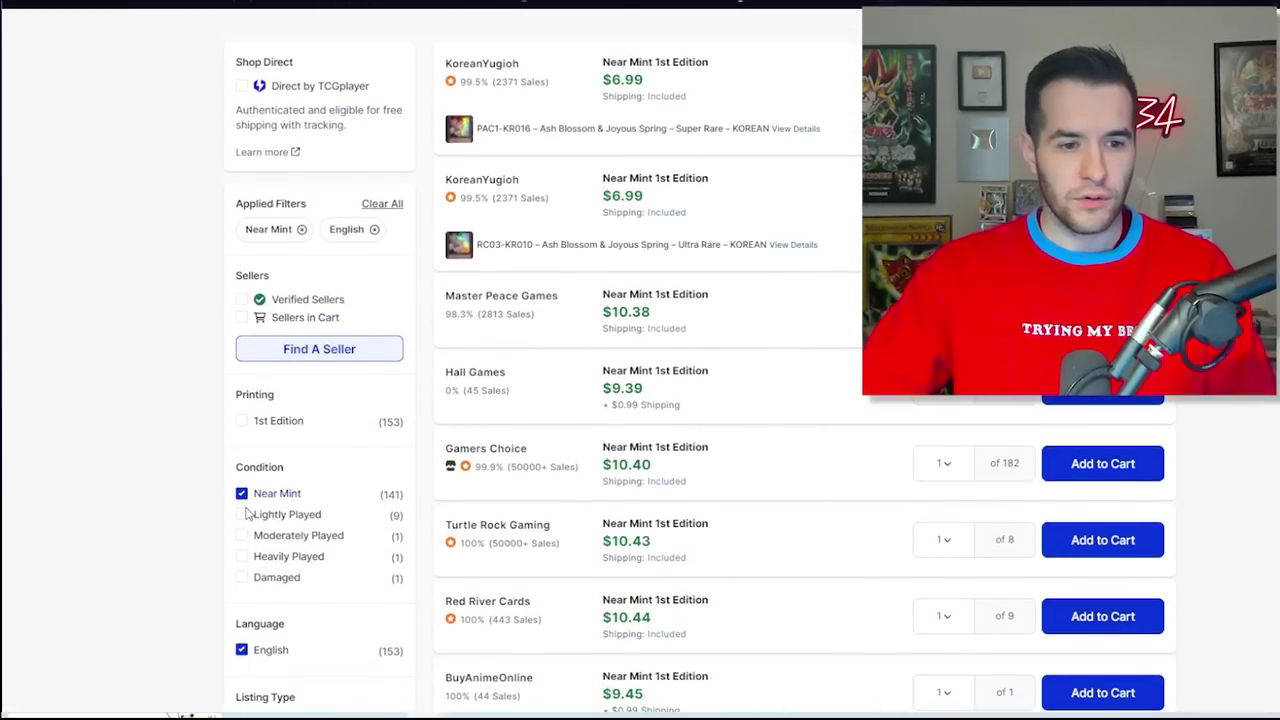
Review the Near Mint Ash Blossom & Joyous Spring listings and record =10.40*6 as its 3/16/2023 price in the Excel sheet.
scroll(637, 208, up, 1)
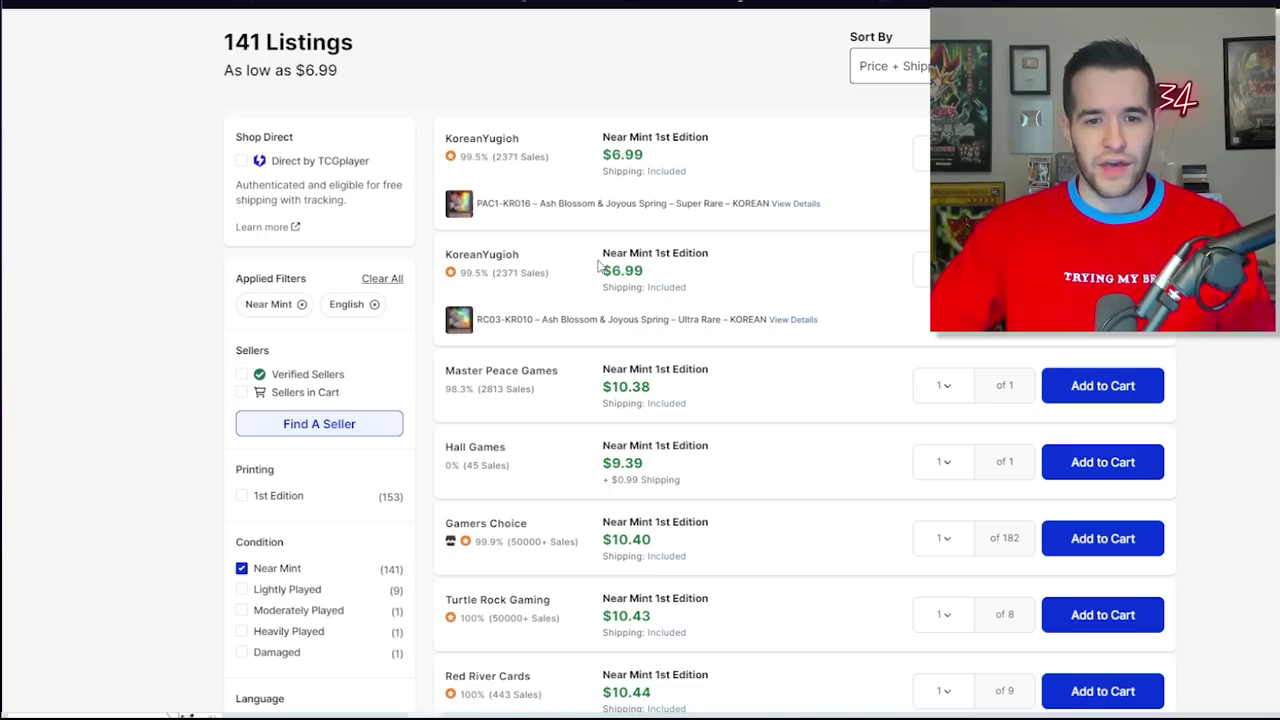
scroll(598, 265, down, 2)
scroll(489, 240, down, 1)
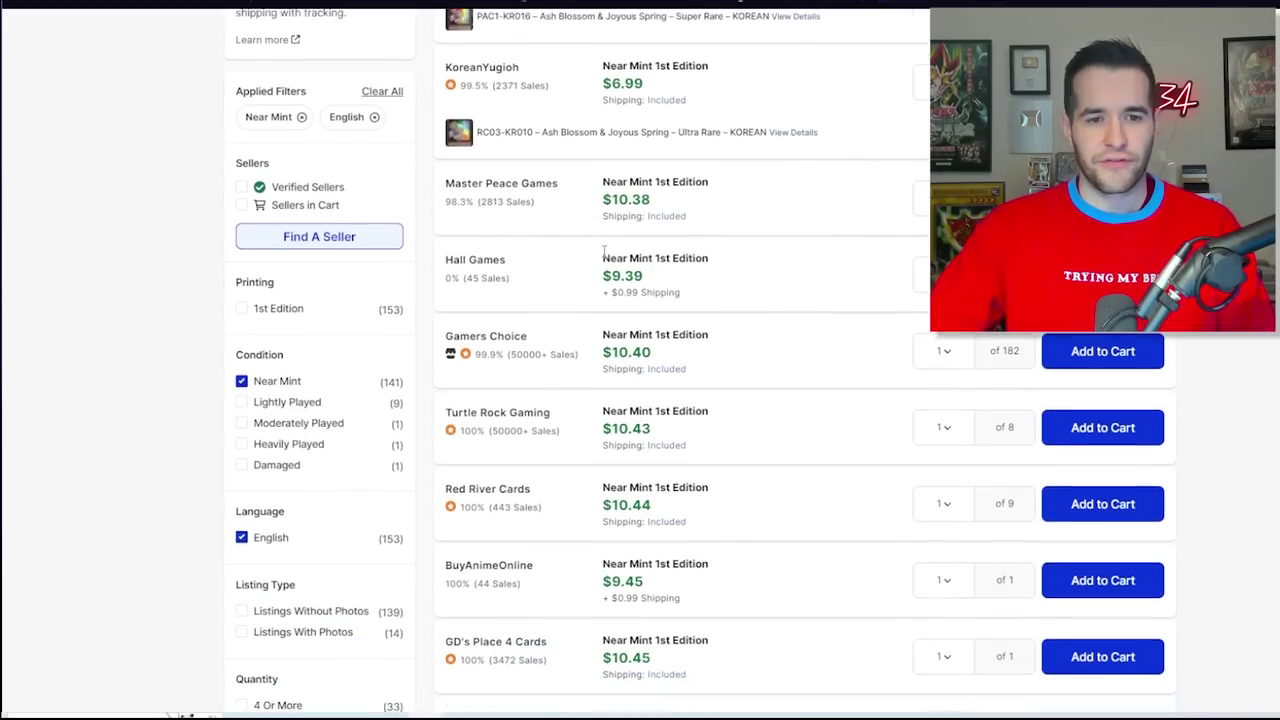
scroll(595, 260, down, 1)
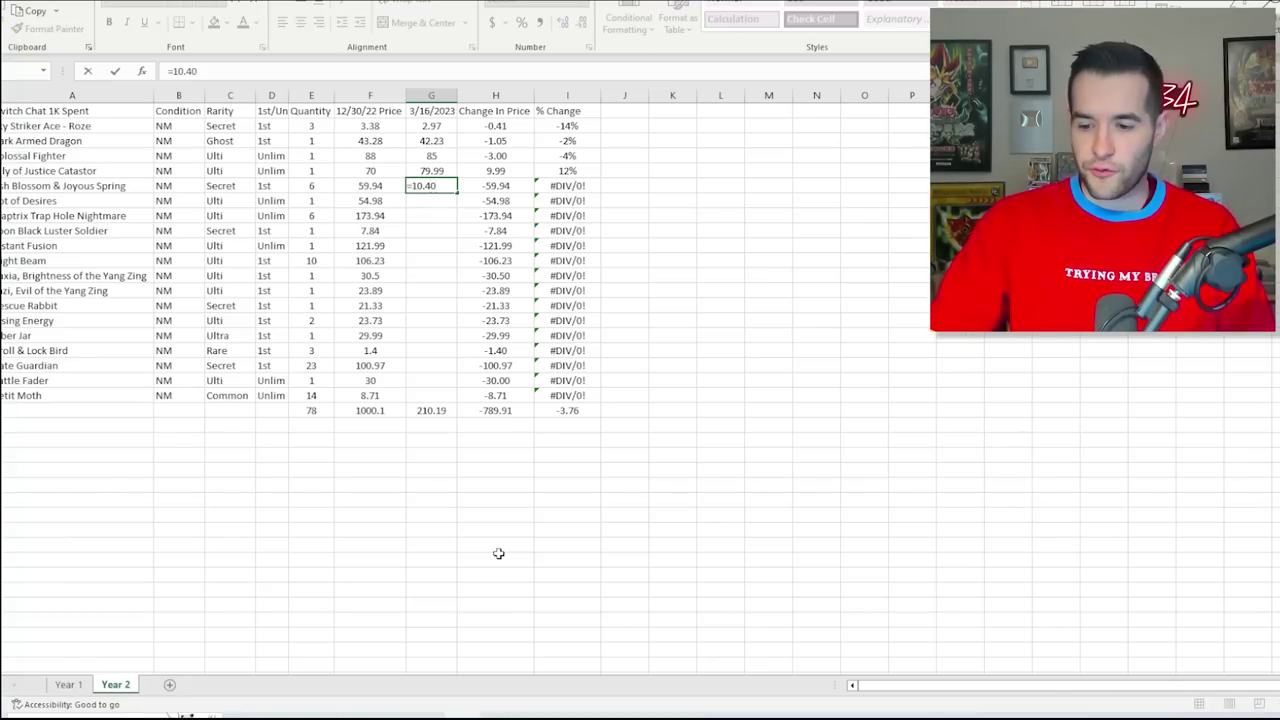
text(6)
key(Return)
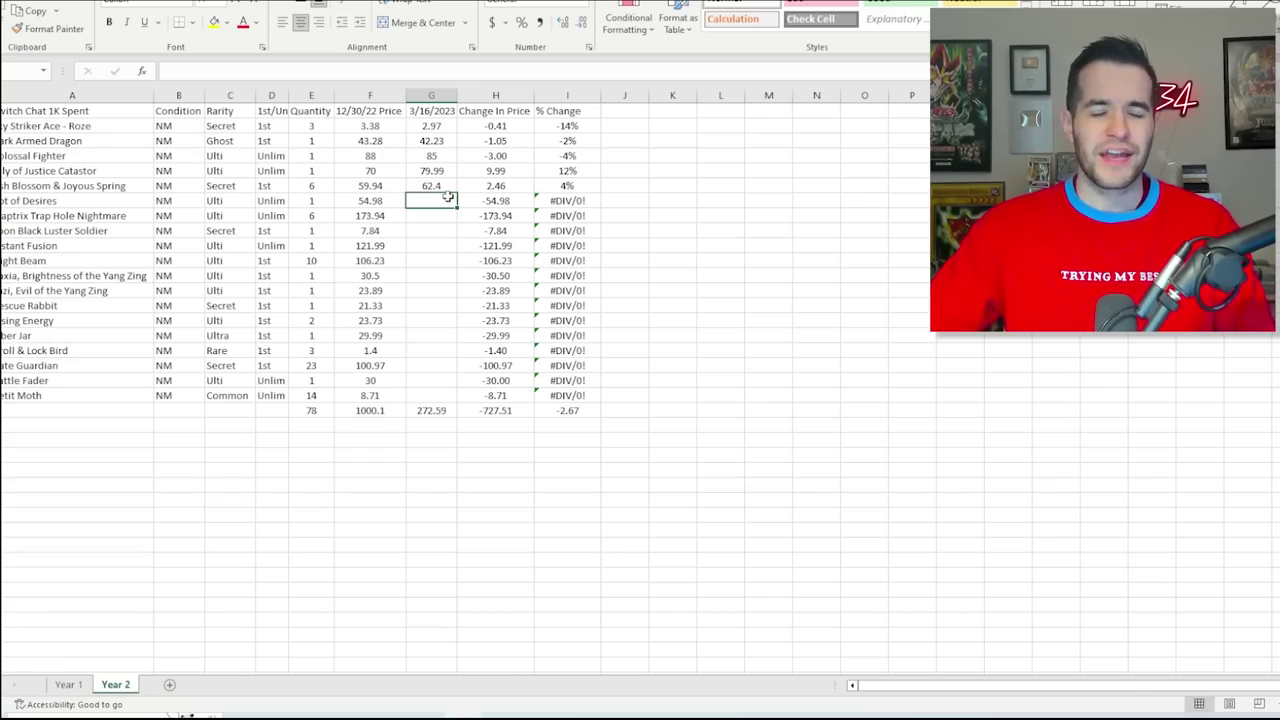
double_click(379, 188)
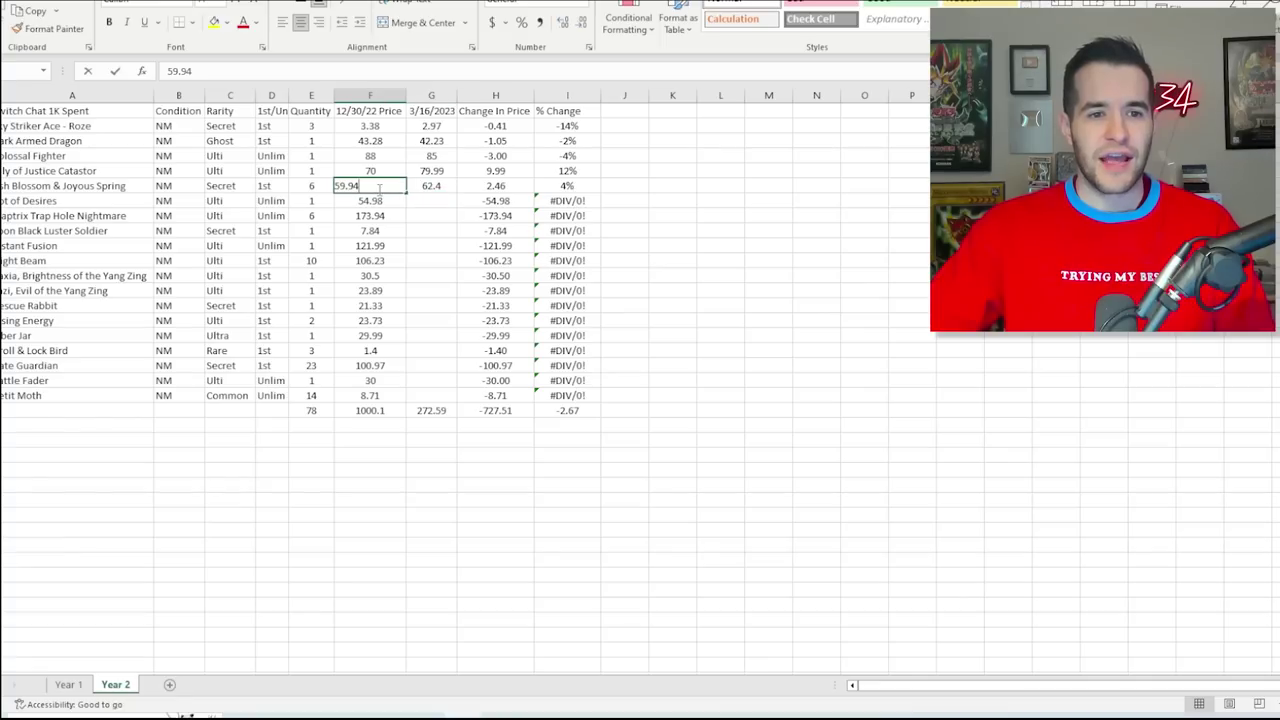
key(Return)
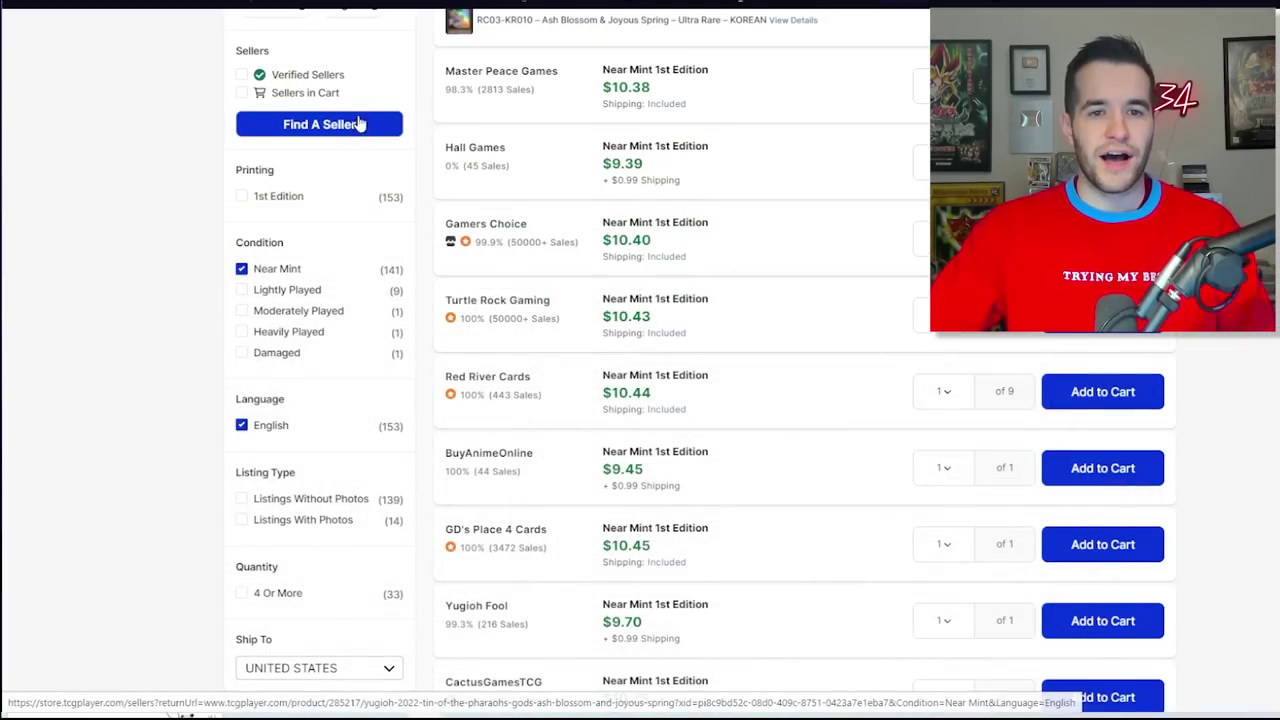
Search TCGplayer for Pot of Desires and open the OTS Tournament Pack 11 Ultimate Rare printing.
scroll(417, 126, up, 15)
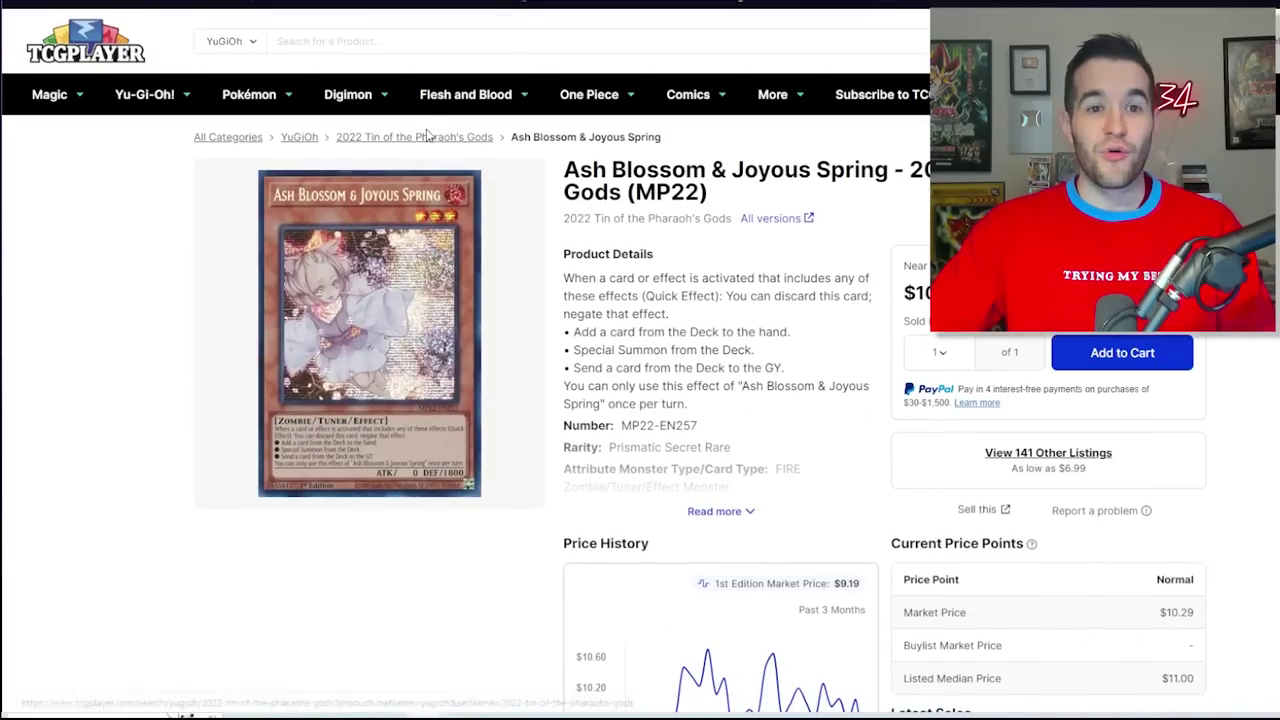
click(437, 41)
text(pot of )
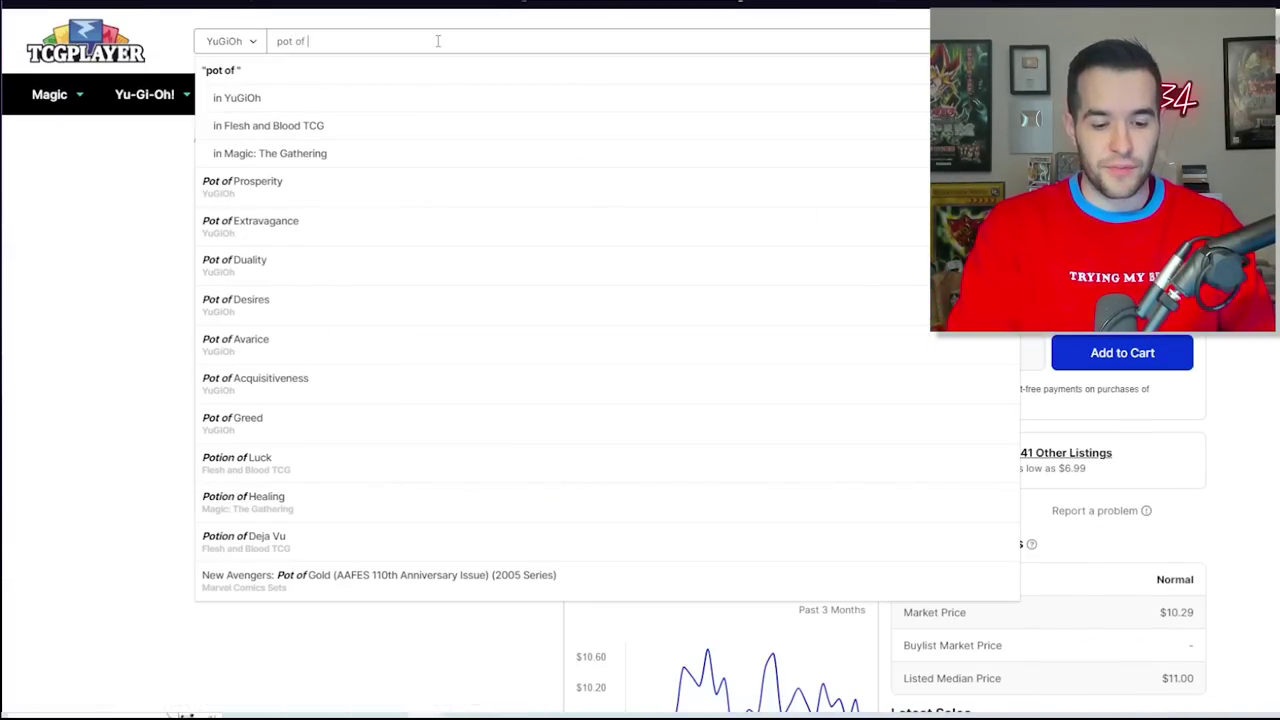
text(desires)
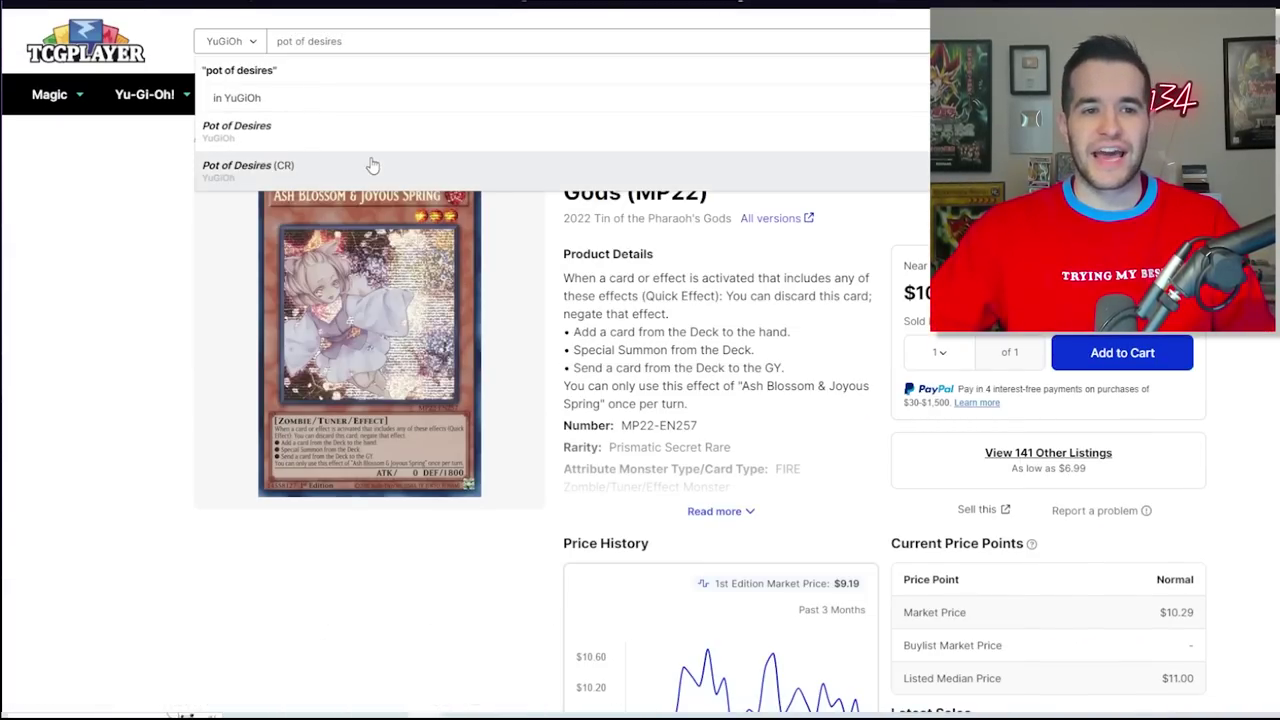
click(386, 140)
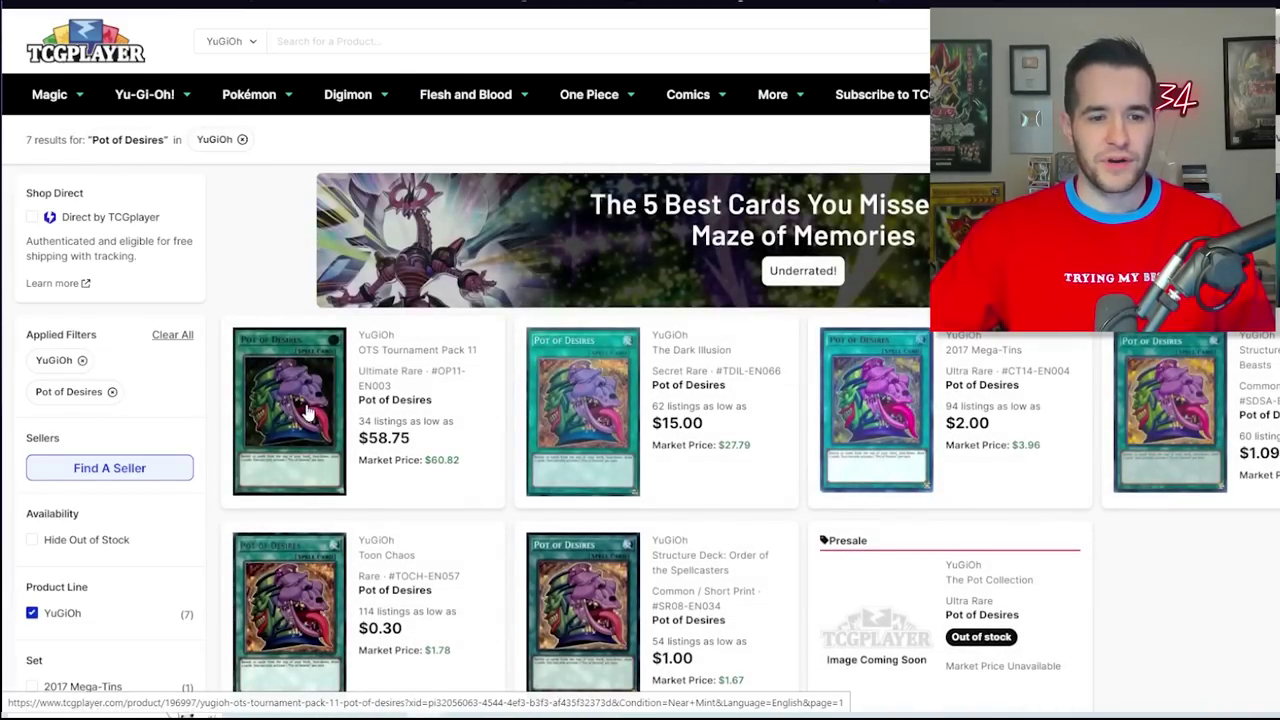
click(306, 410)
Examine the Pot of Desires price history, detailed sales history and Near Mint Unlimited listings.
scroll(574, 314, down, 2)
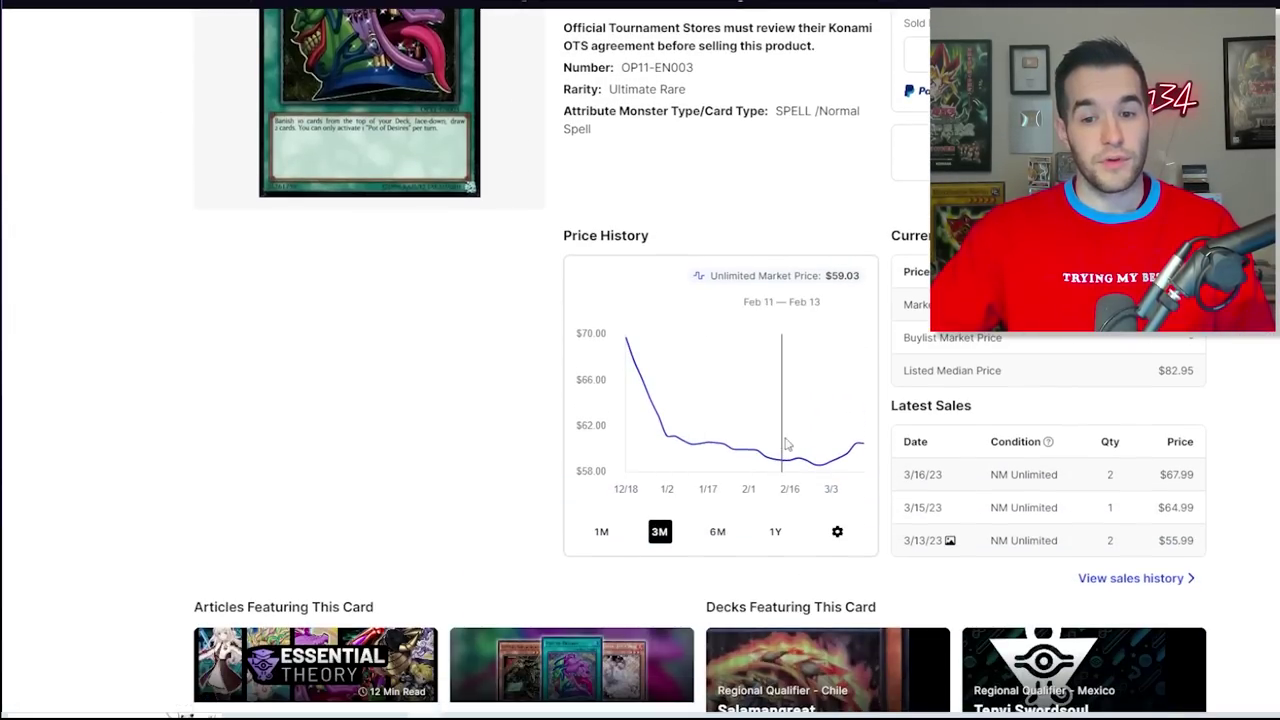
scroll(763, 423, down, 10)
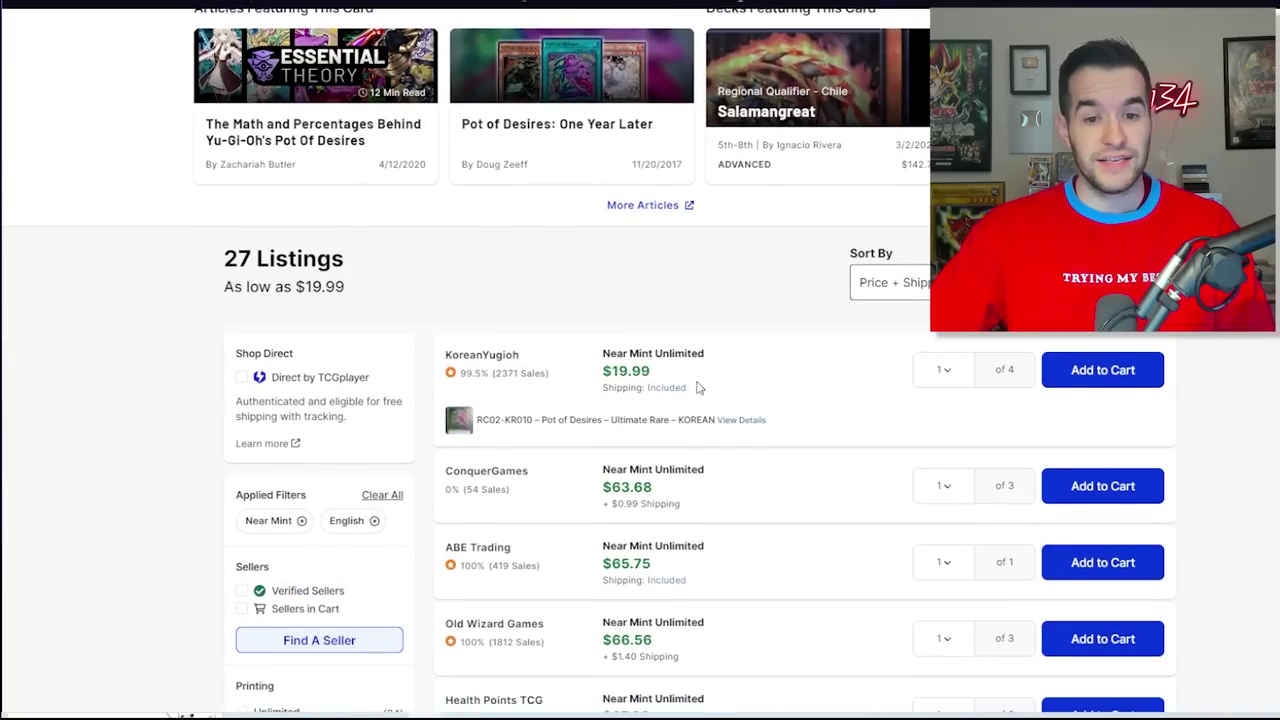
scroll(557, 226, up, 10)
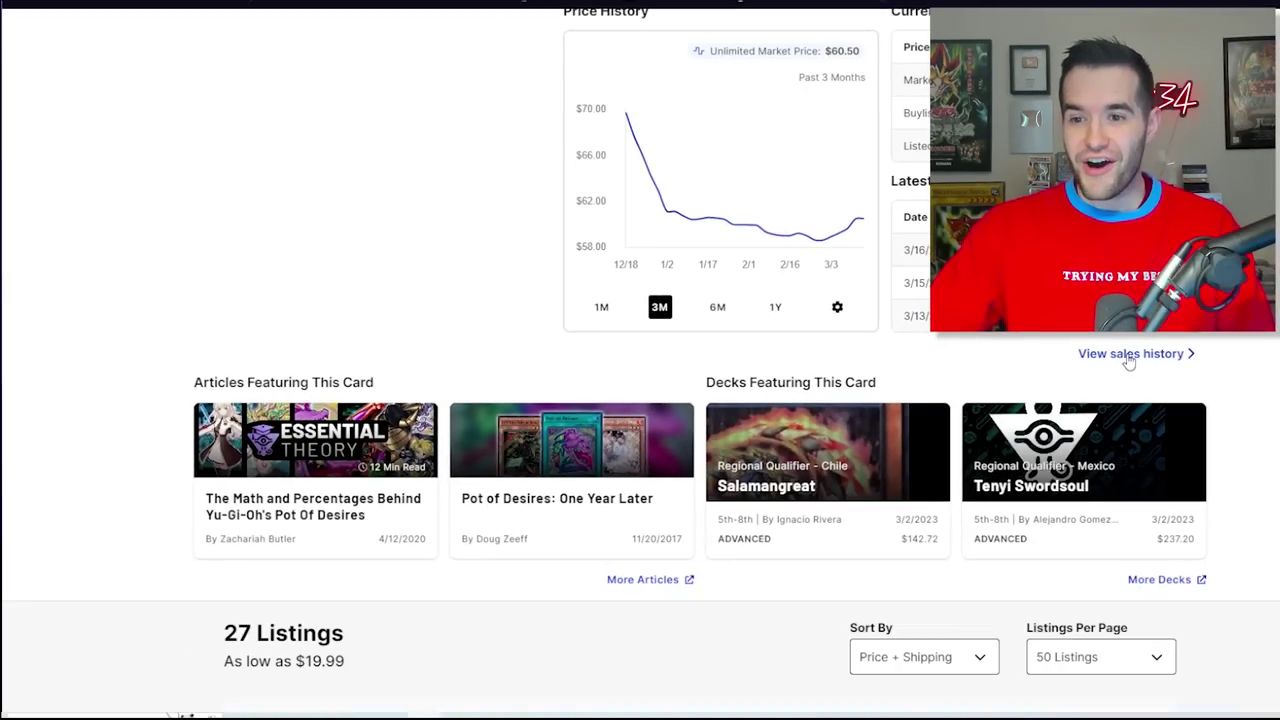
click(1128, 358)
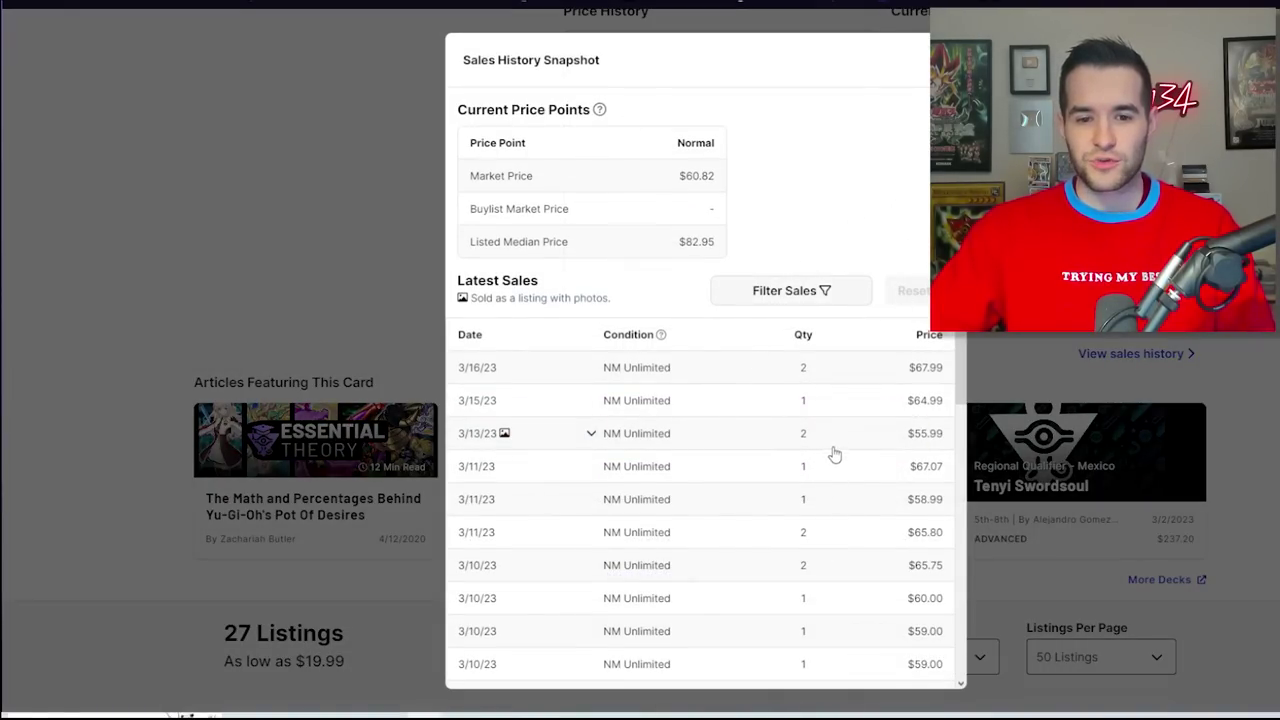
click(441, 305)
scroll(447, 305, down, 6)
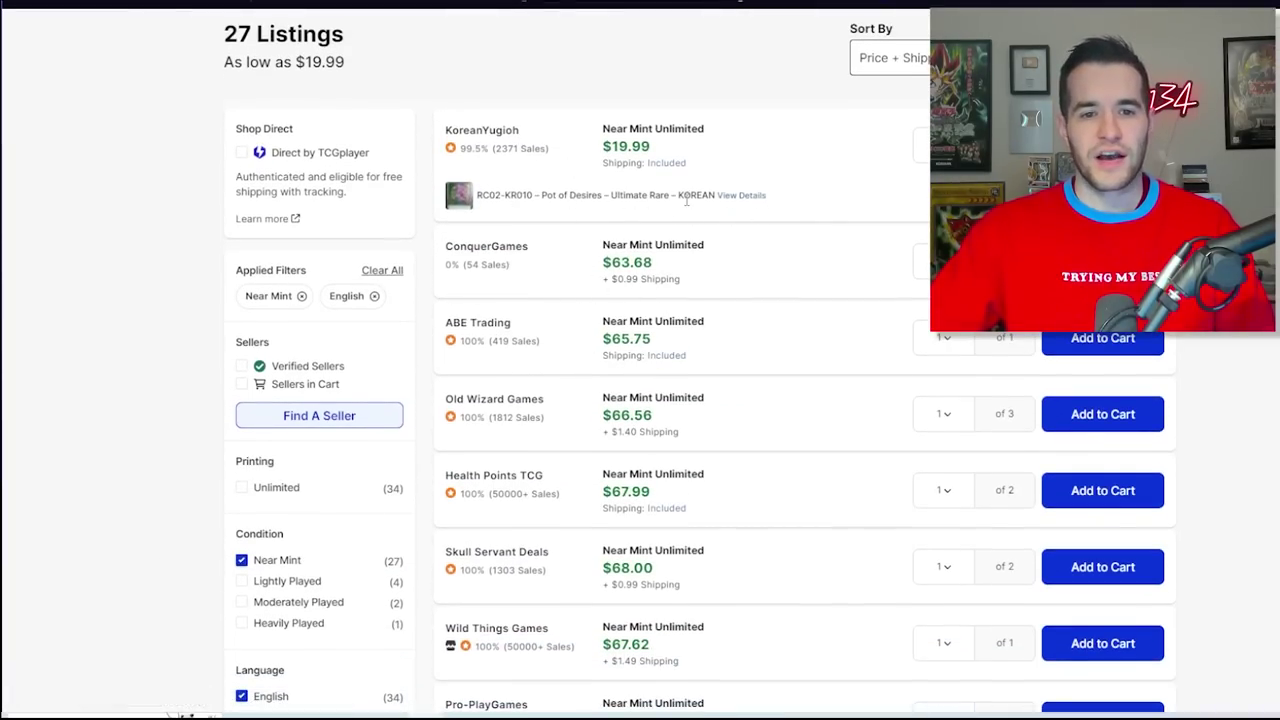
scroll(789, 274, down, 1)
scroll(750, 286, up, 1)
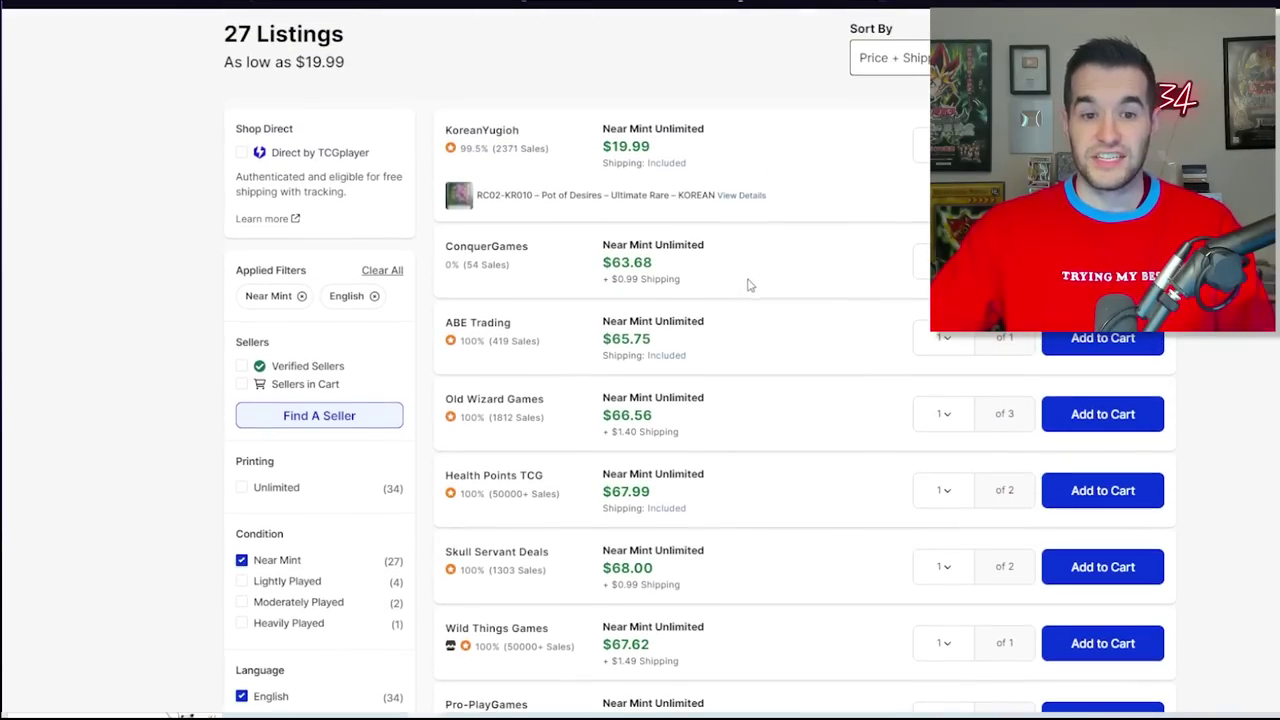
click(465, 655)
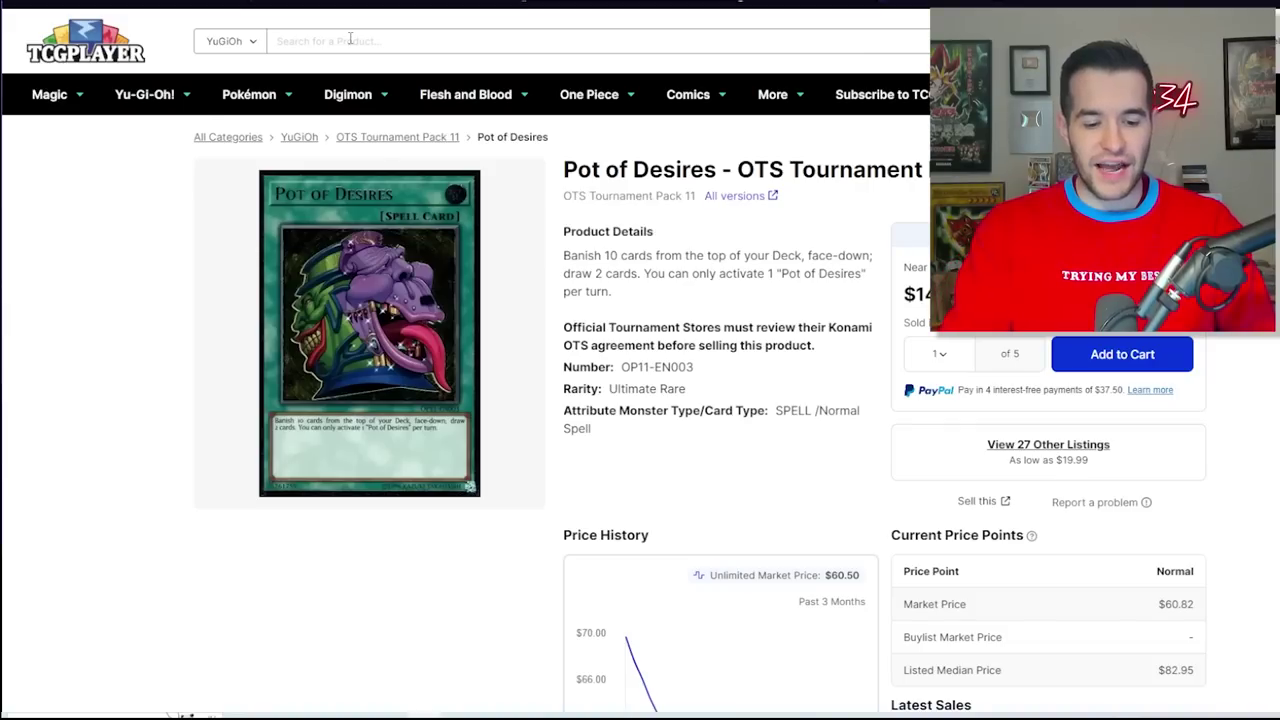
Look up the Ultimate Rare Traptrix Trap Hole Nightmare on TCGplayer and check its % Change in the Excel sheet.
click(350, 39)
text(traptrix)
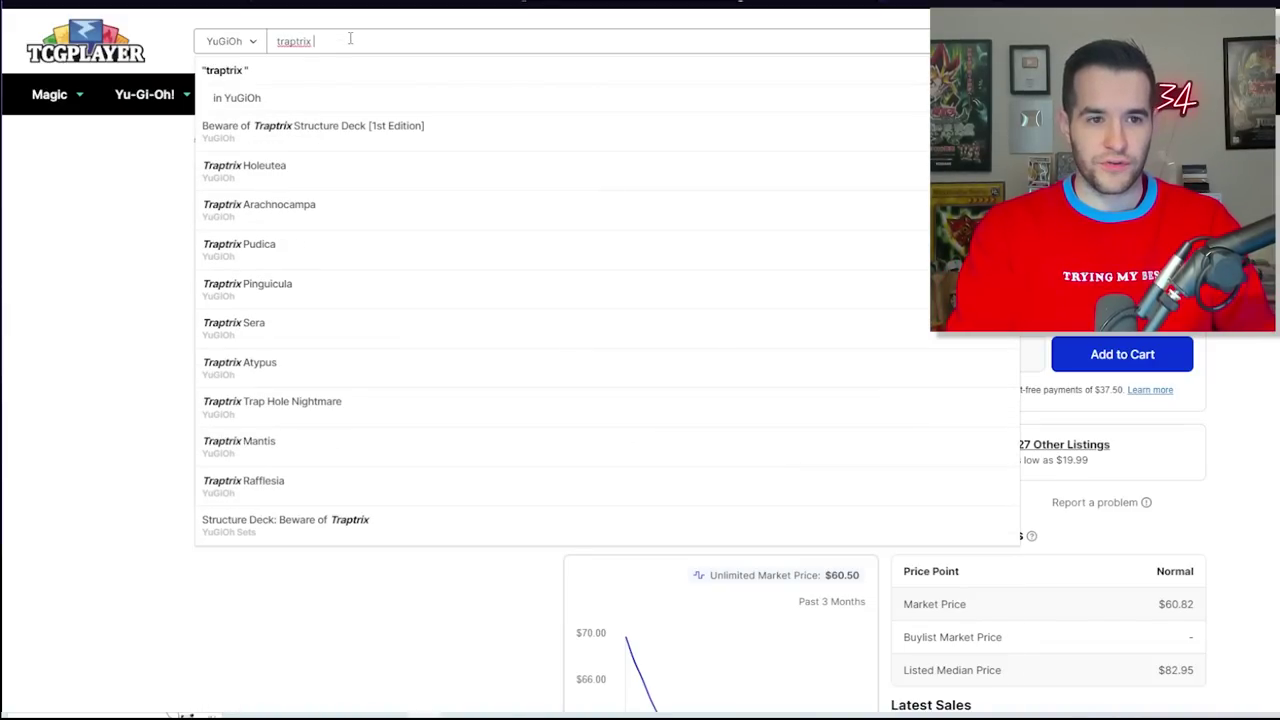
text( trap hole)
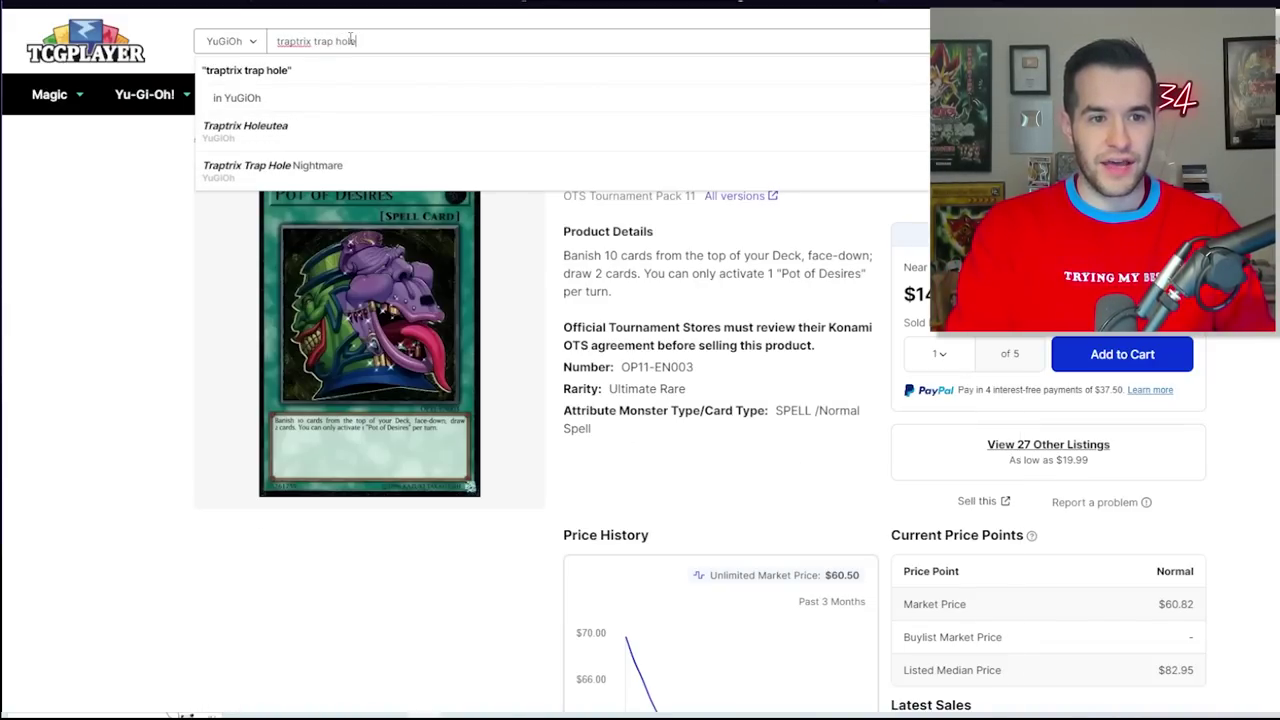
click(465, 180)
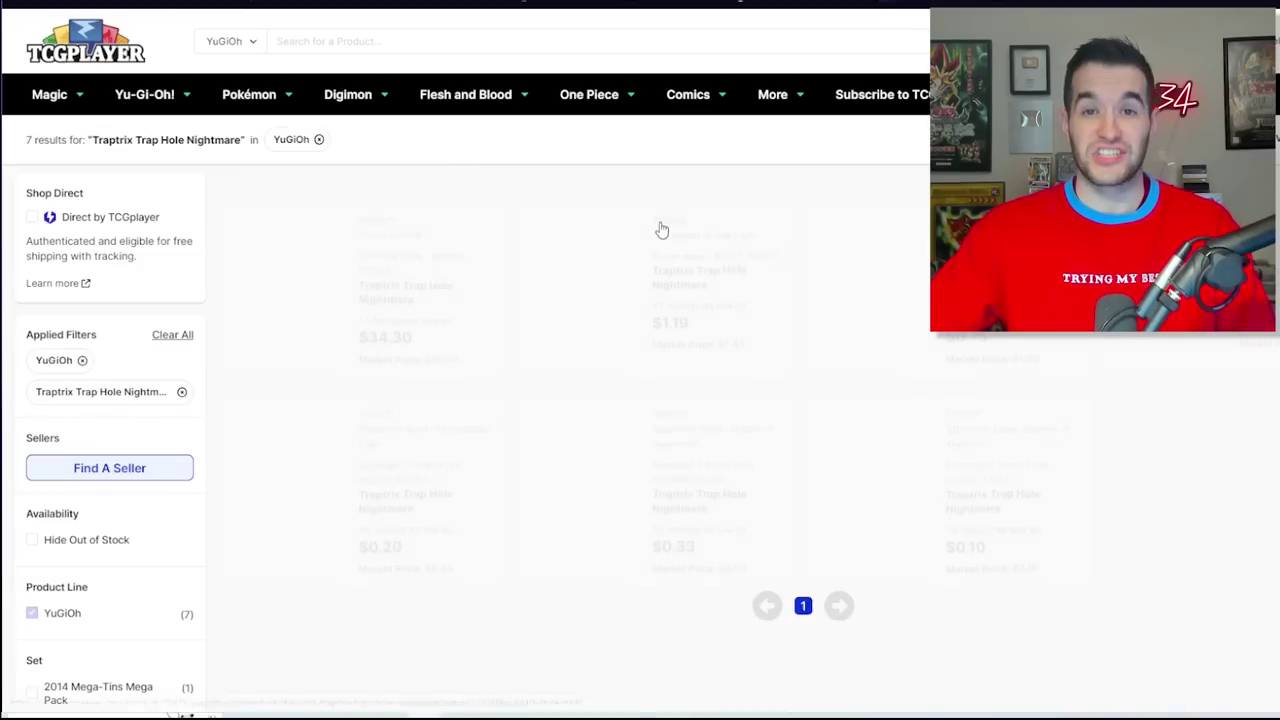
click(310, 382)
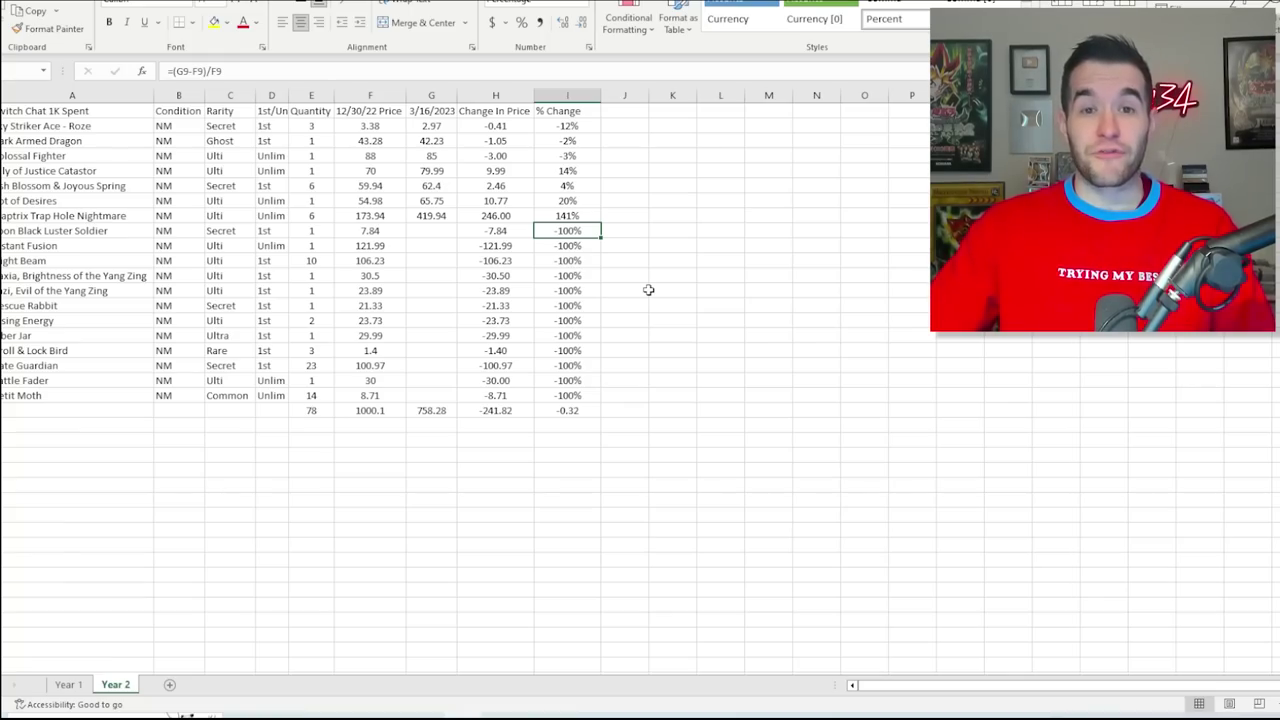
click(564, 212)
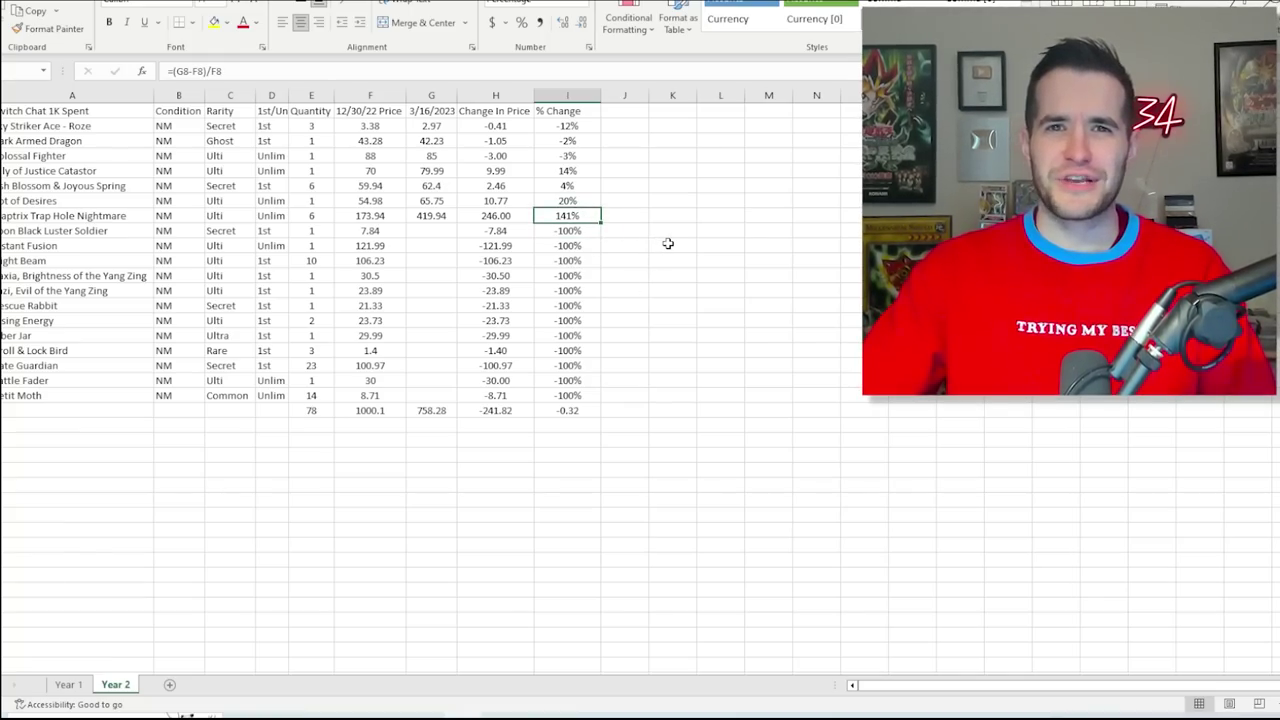
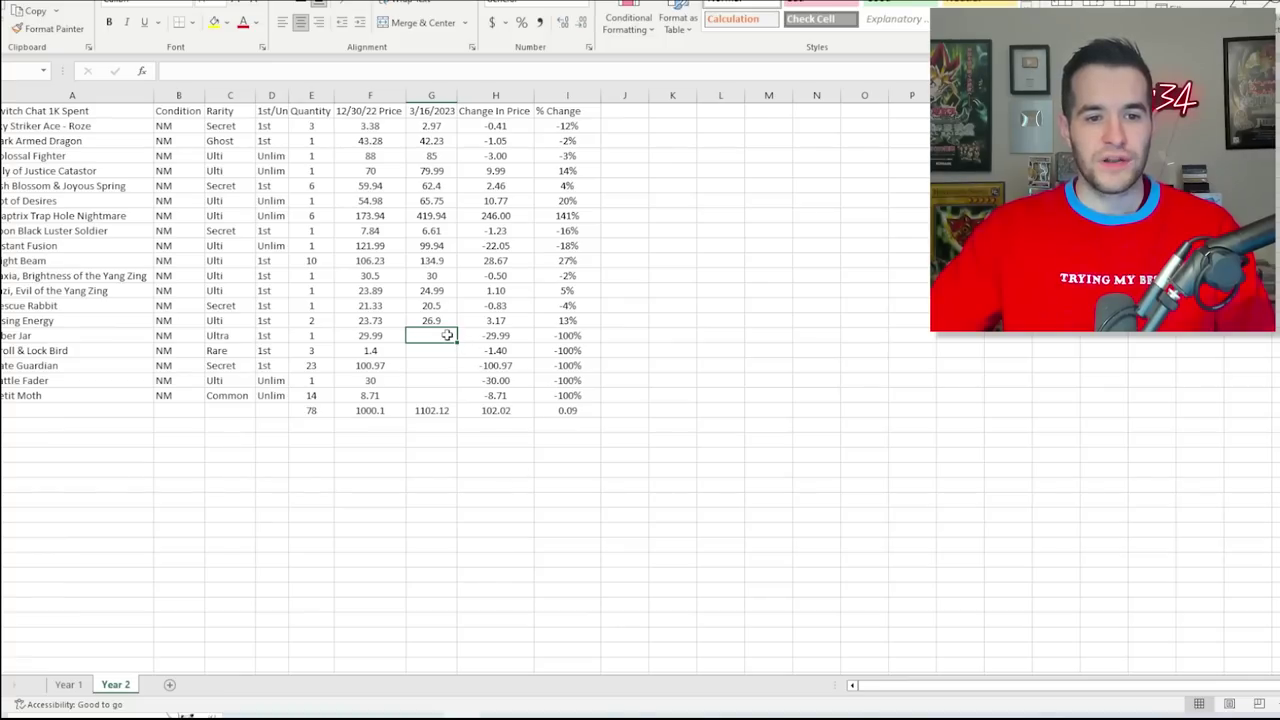
Record 29.99 as Fiber Jar's 3/16/2023 price in the Excel sheet.
text(29)
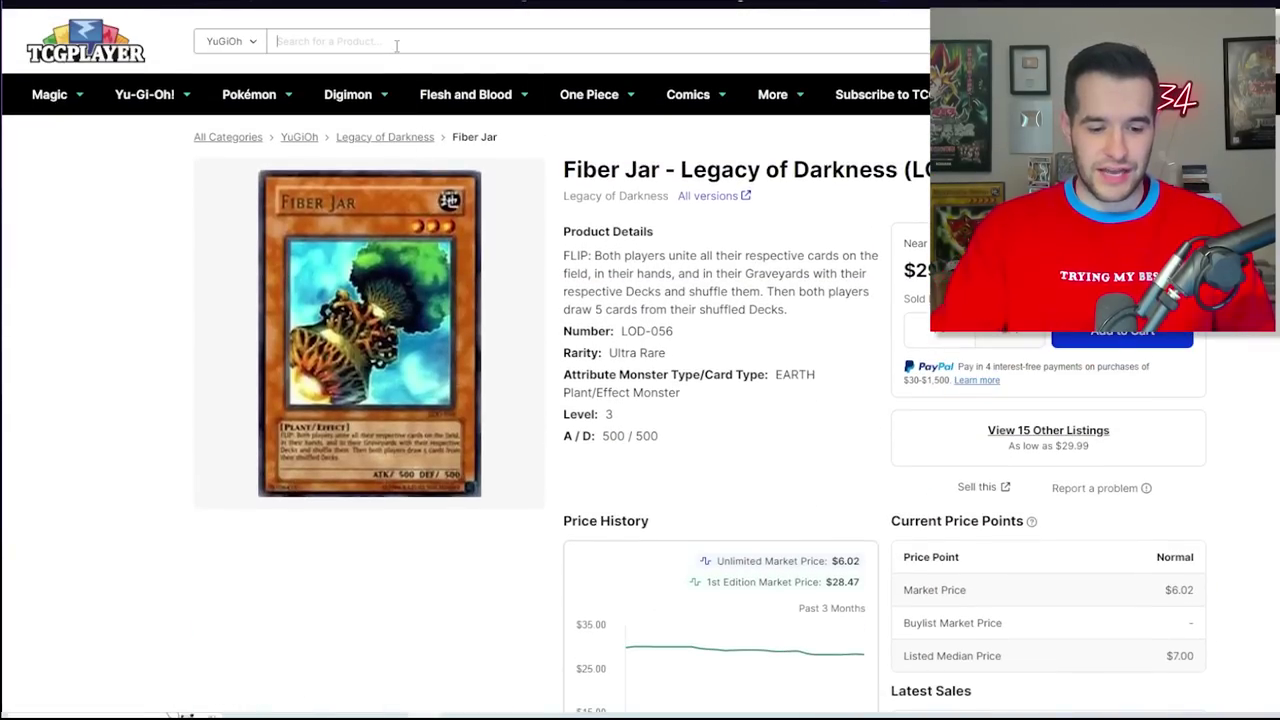
Search TCGplayer for Droll & Lock Bird and examine the Tactical Masters printing's price history and Near Mint 1st Edition listings.
text(droll)
key(Return)
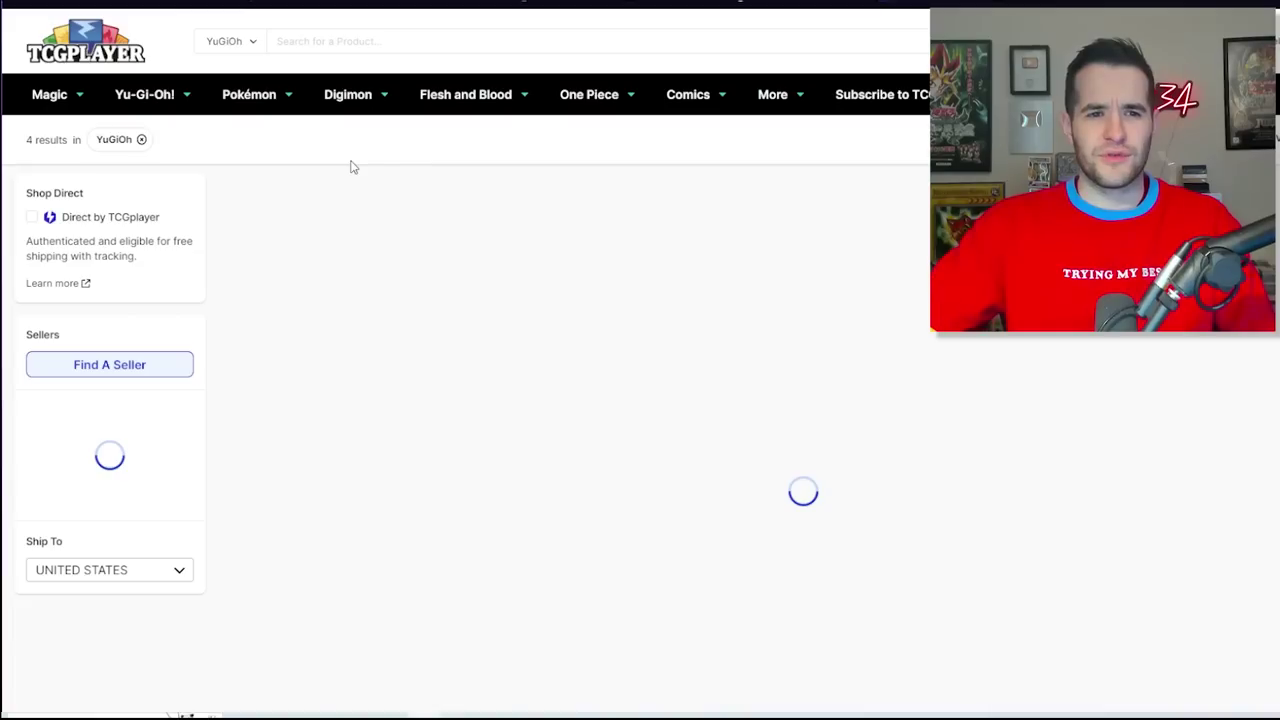
scroll(540, 310, down, 1)
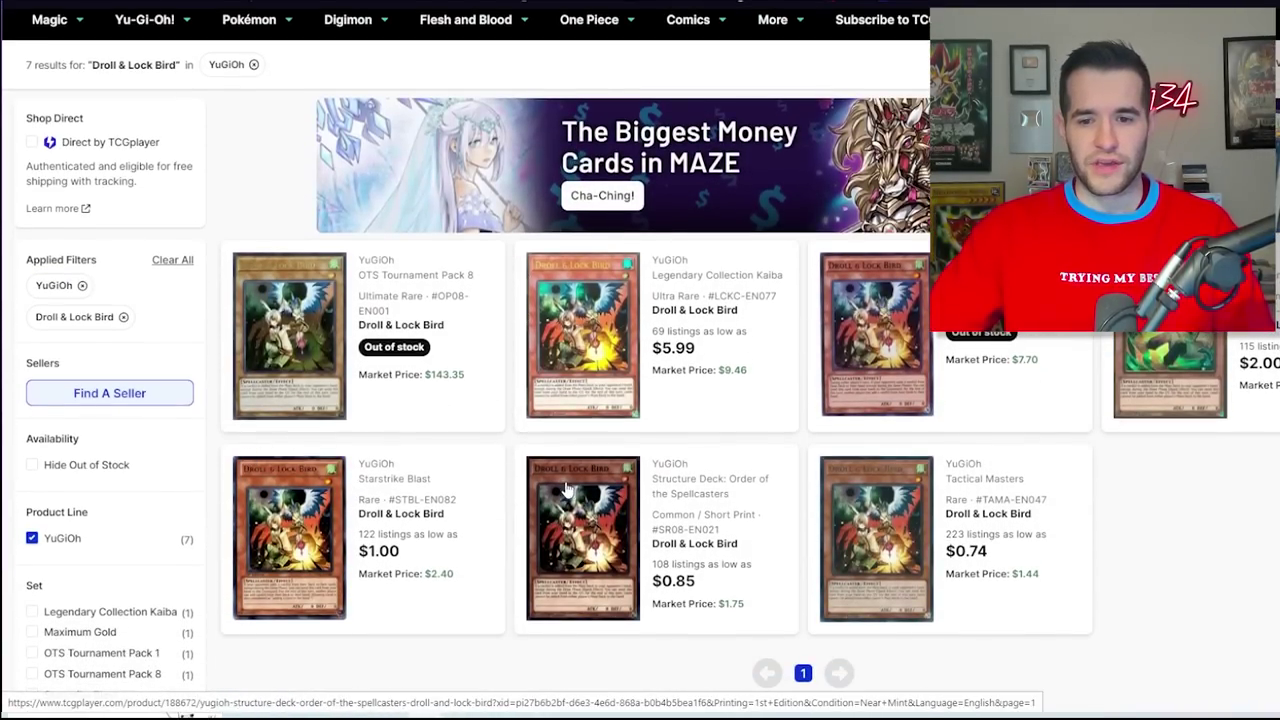
click(889, 514)
scroll(600, 330, down, 3)
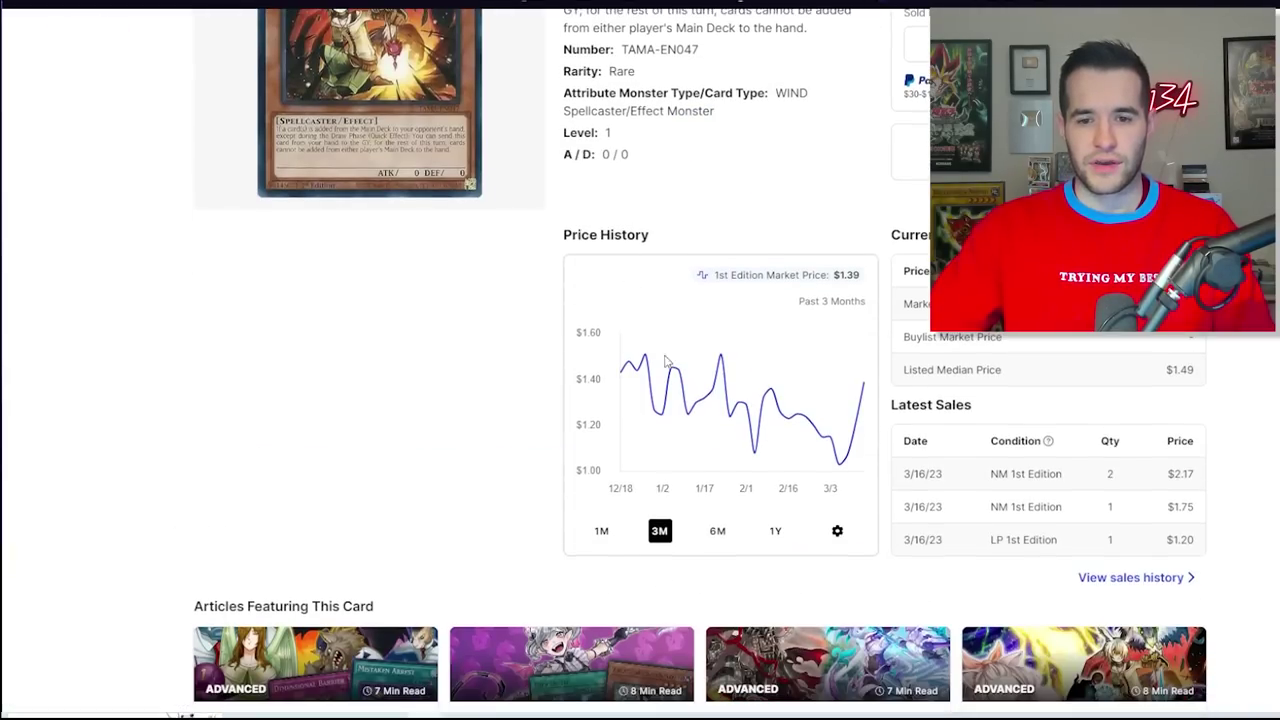
scroll(700, 380, down, 5)
scroll(560, 355, down, 3)
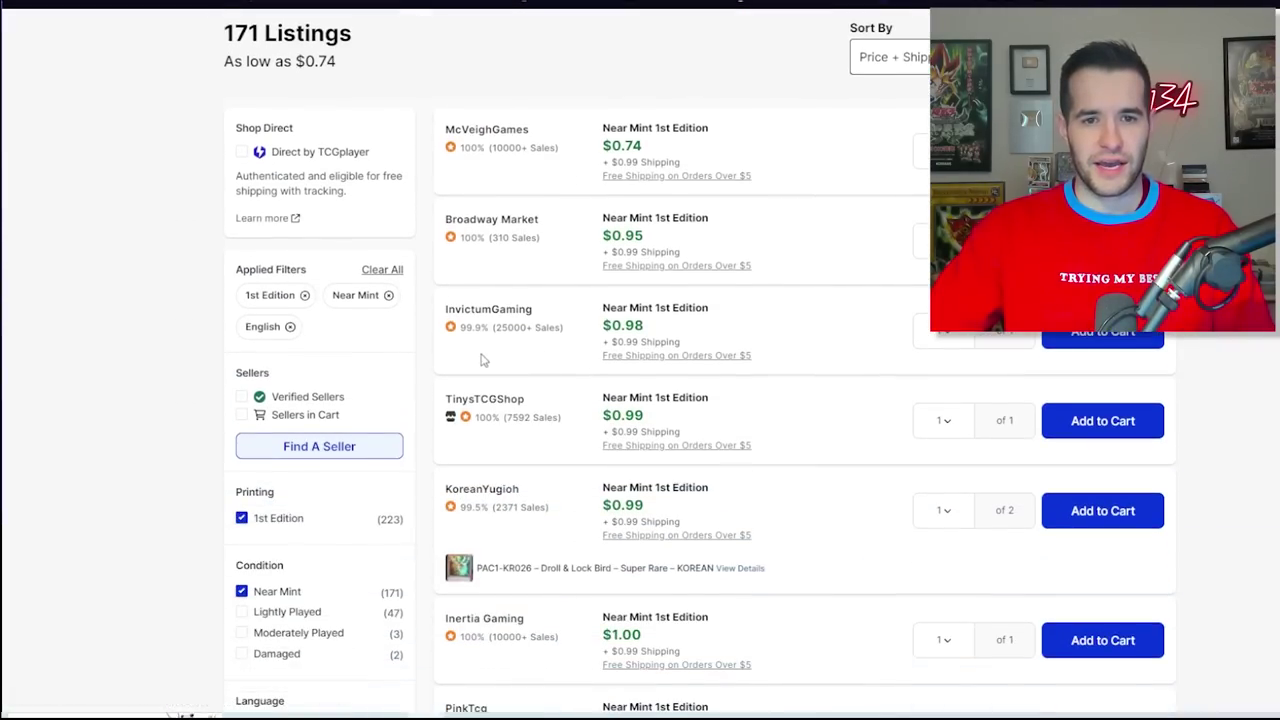
scroll(591, 280, up, 2)
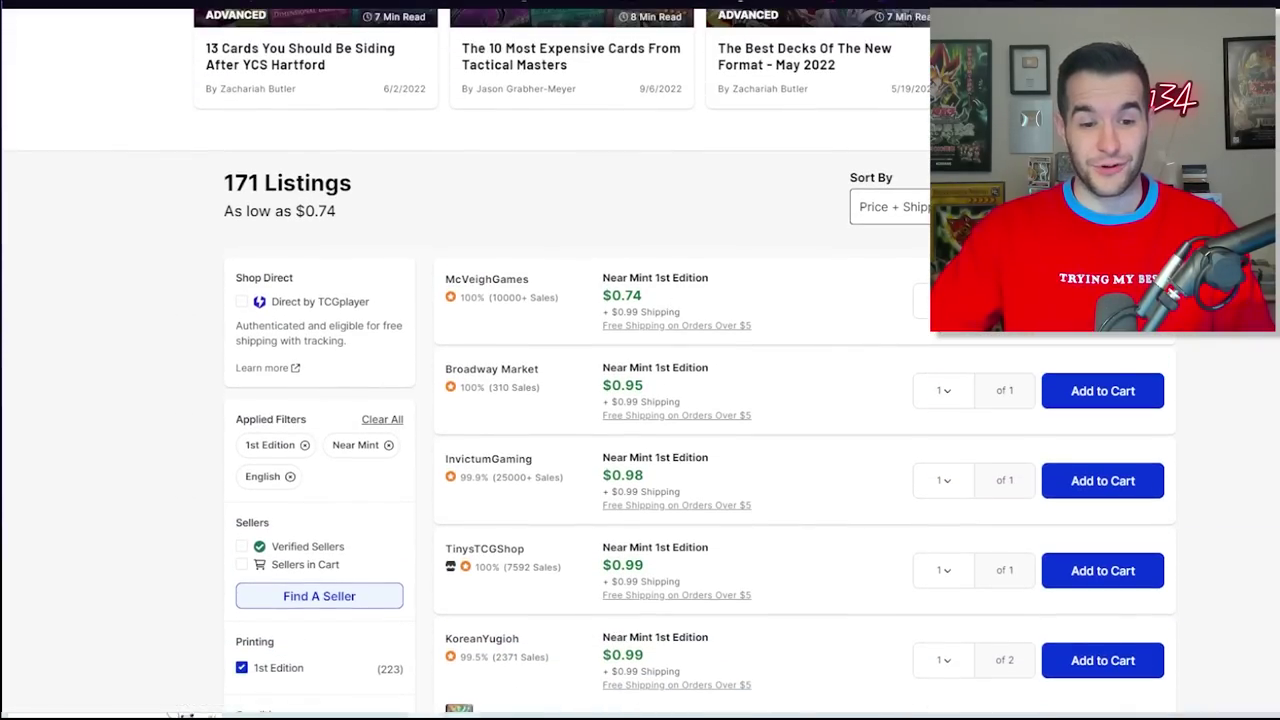
In the Excel sheet, check Droll & Lock Bird's 12/30/22 price and record 2.22 as its 3/16/2023 price.
key(alt+Tab)
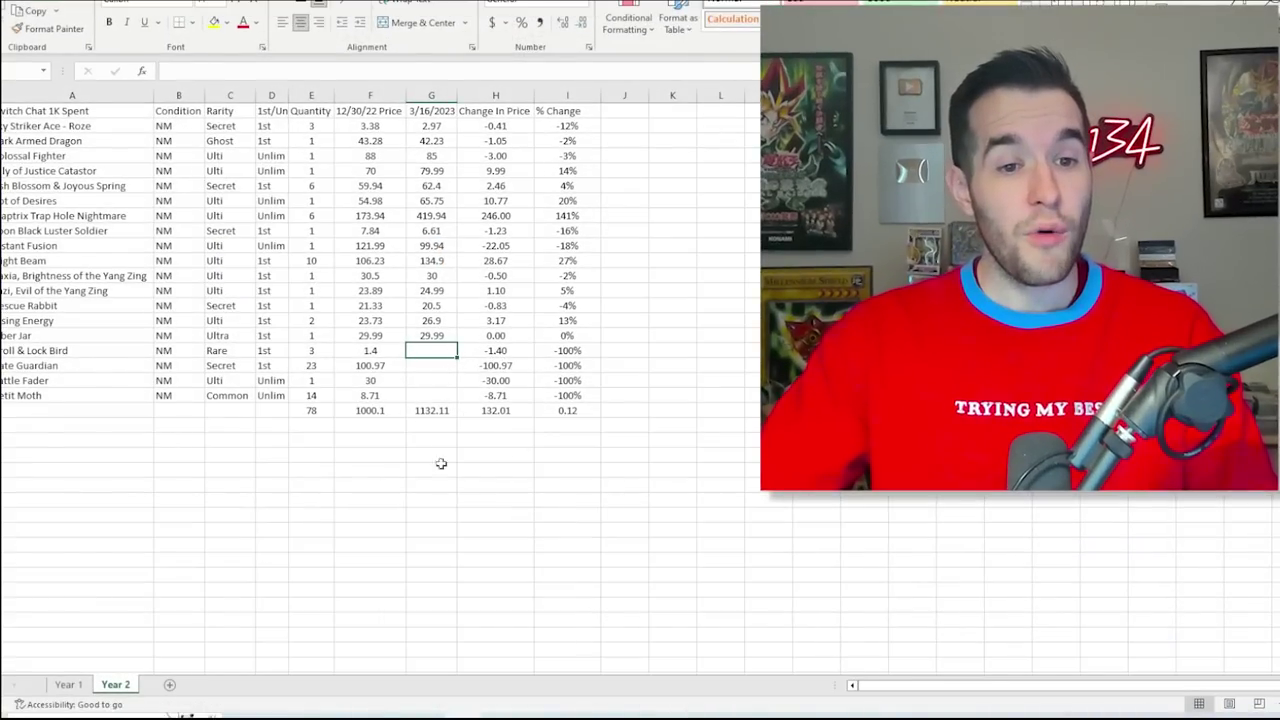
click(370, 350)
click(370, 410)
double_click(398, 350)
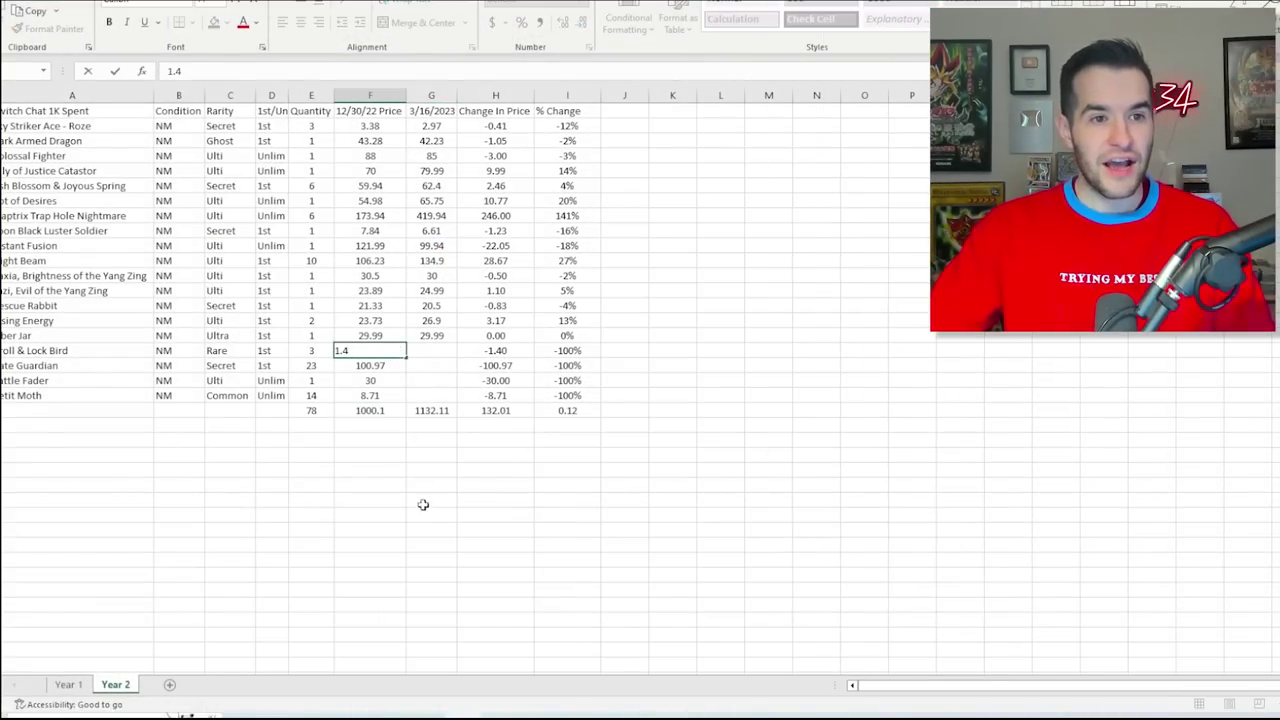
key(Return)
key(Up)
key(Right)
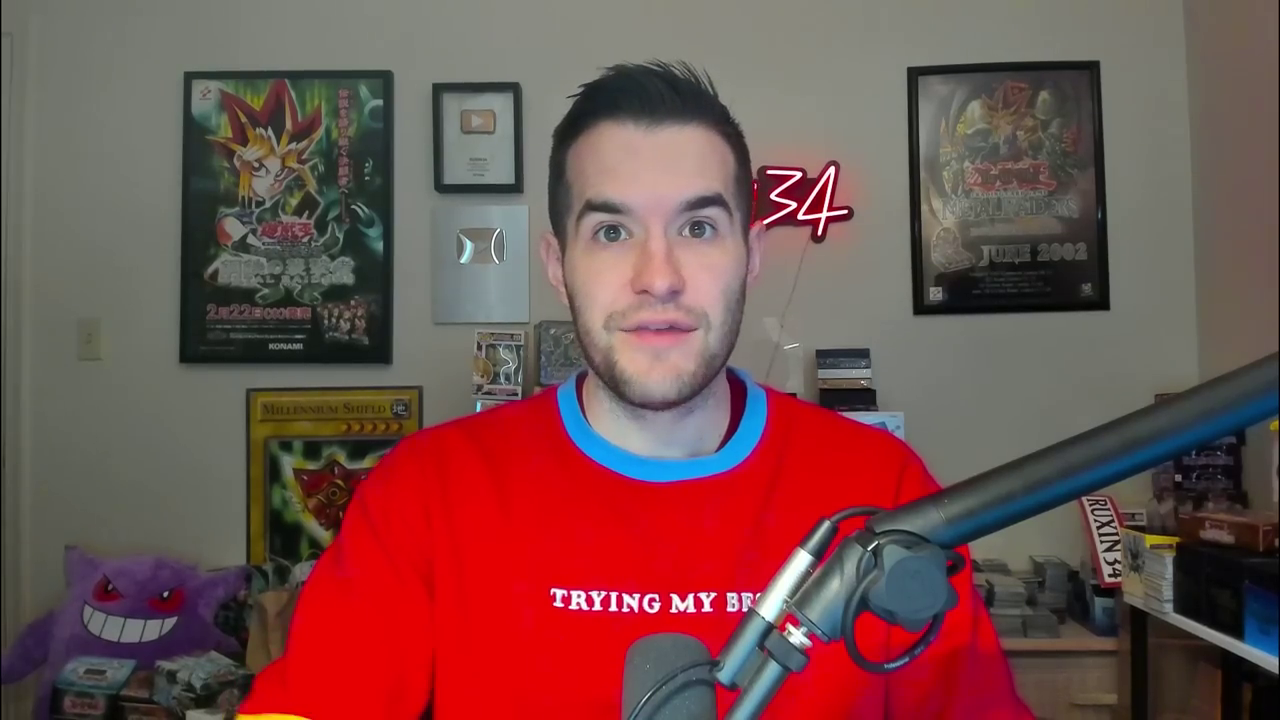
text(2.22)
key(Return)
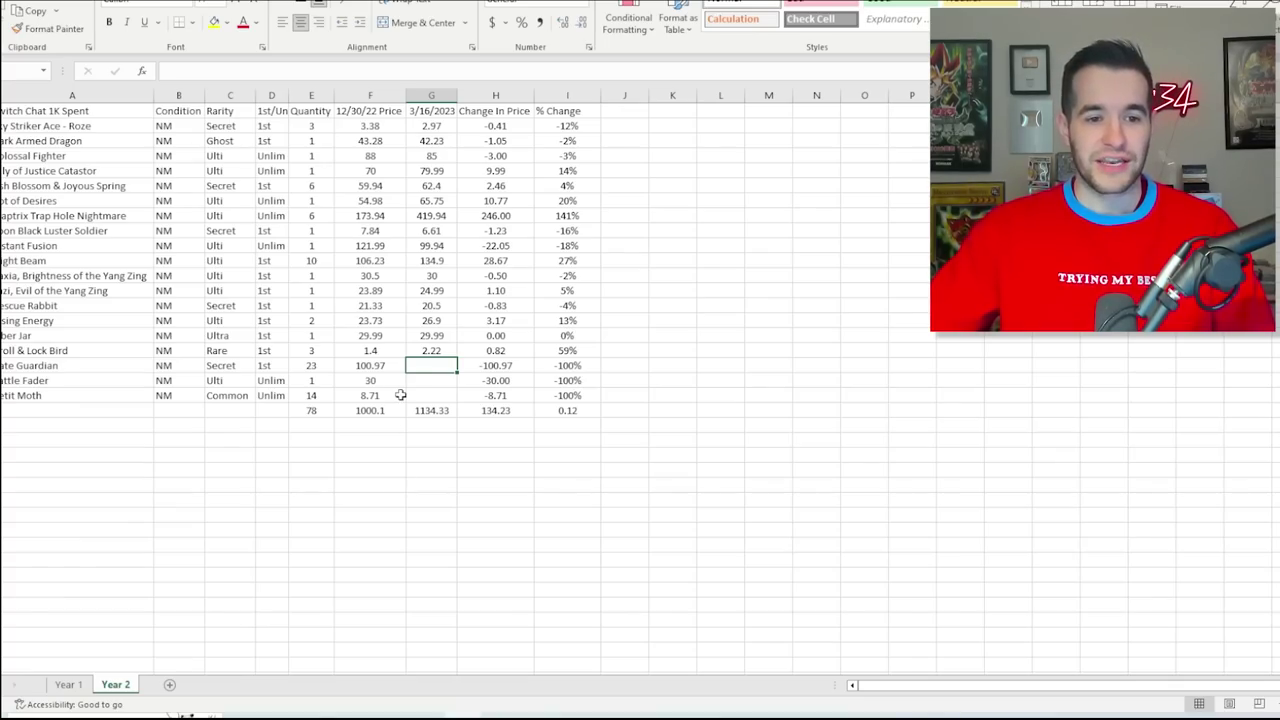
Check Gate Guardian's quantity in the Excel sheet and examine its price history and Near Mint 1st Edition listings on TCGplayer.
click(309, 365)
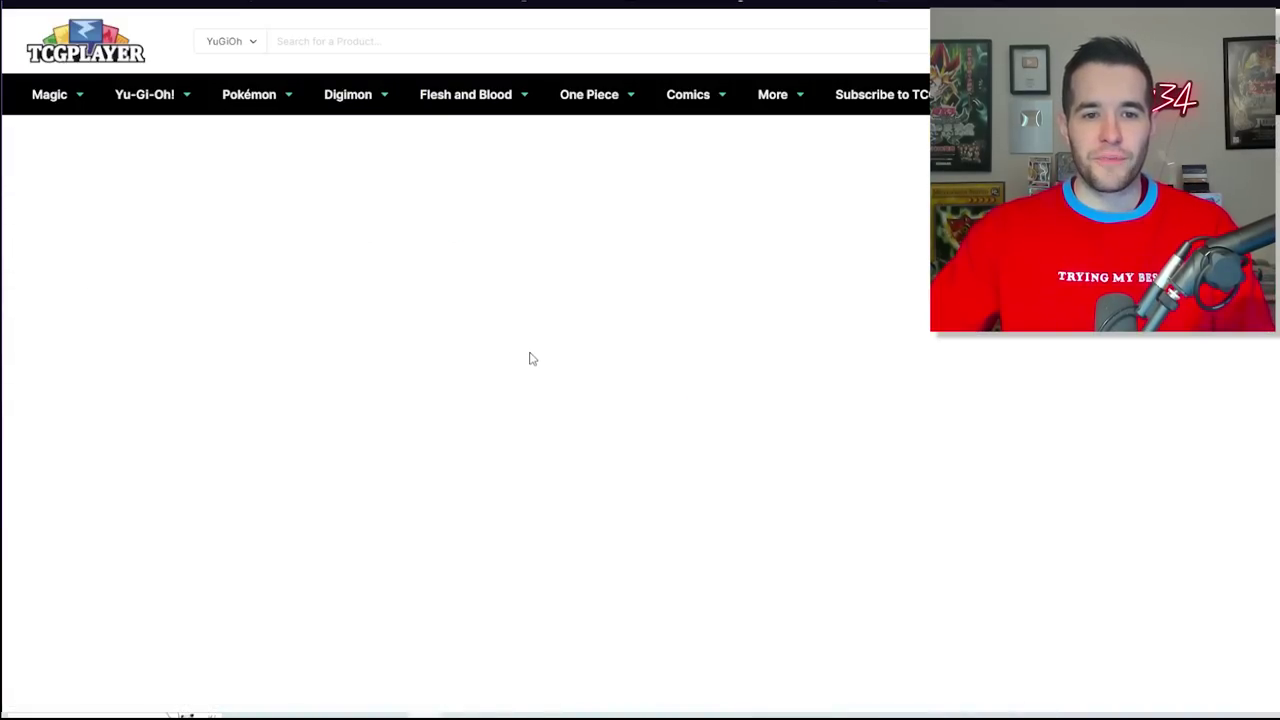
scroll(538, 342, down, 7)
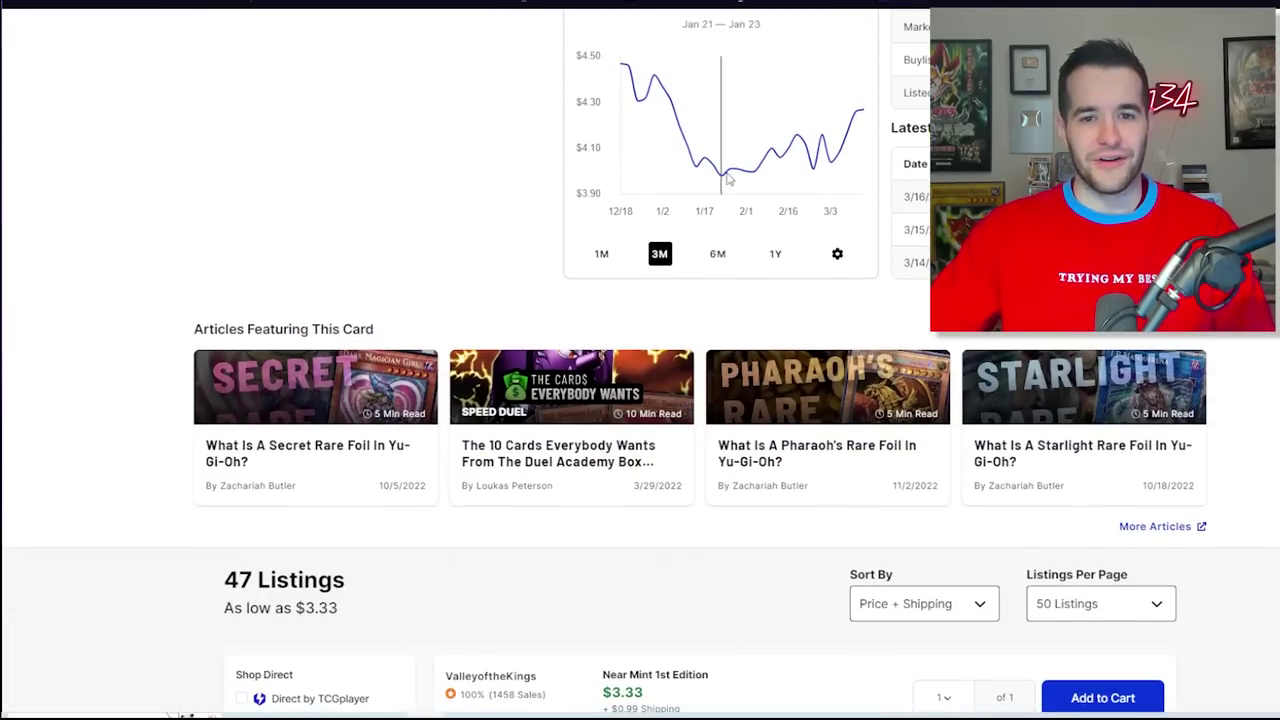
scroll(663, 266, down, 4)
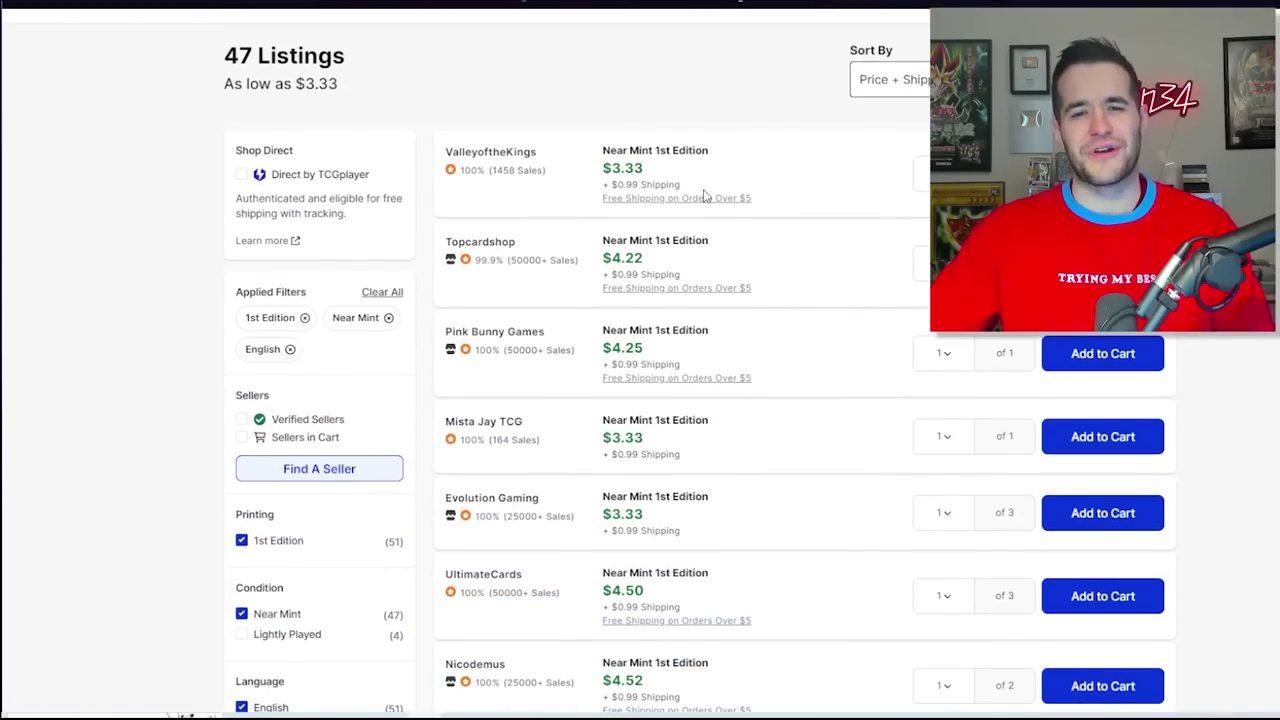
scroll(704, 195, up, 1)
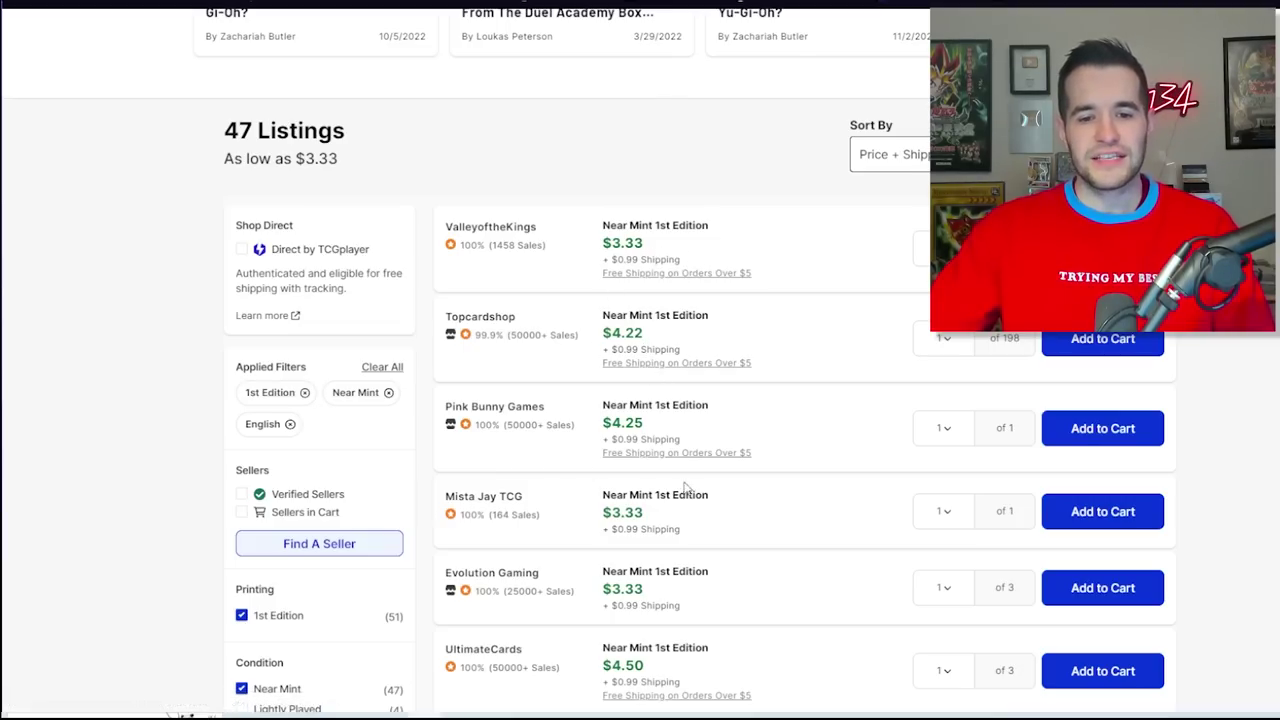
scroll(694, 523, down, 3)
scroll(714, 569, up, 6)
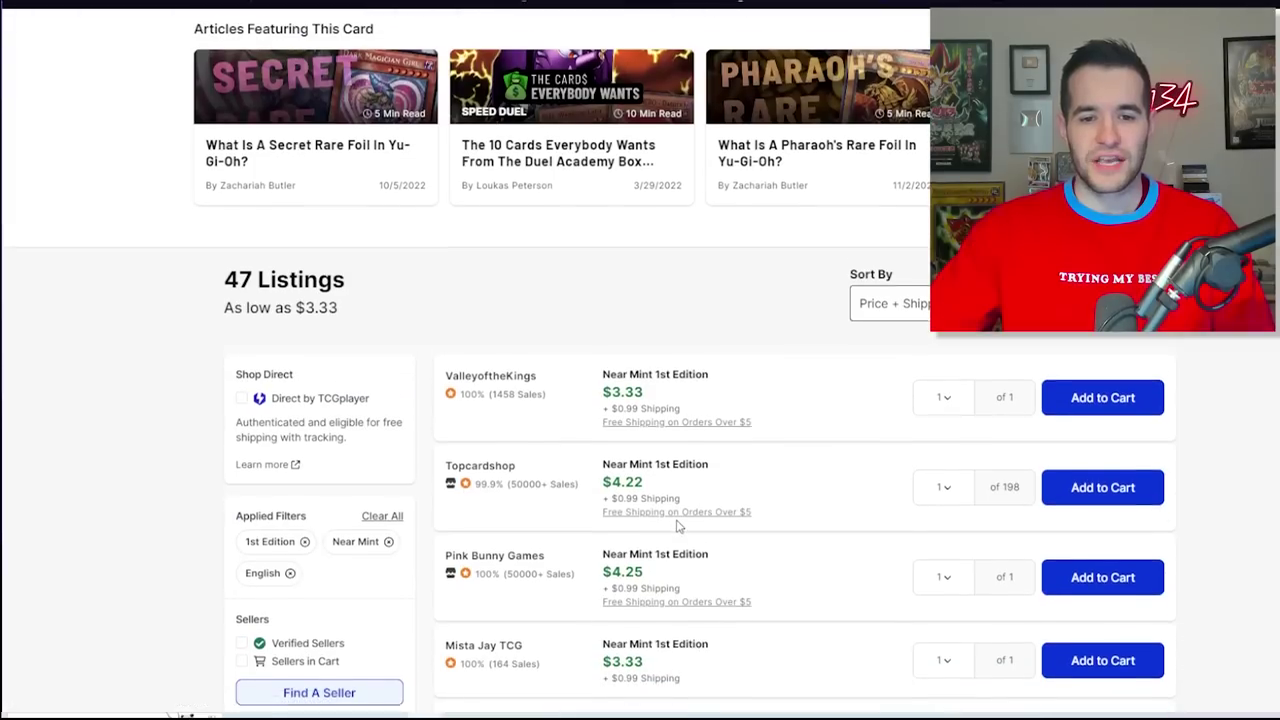
scroll(677, 529, down, 3)
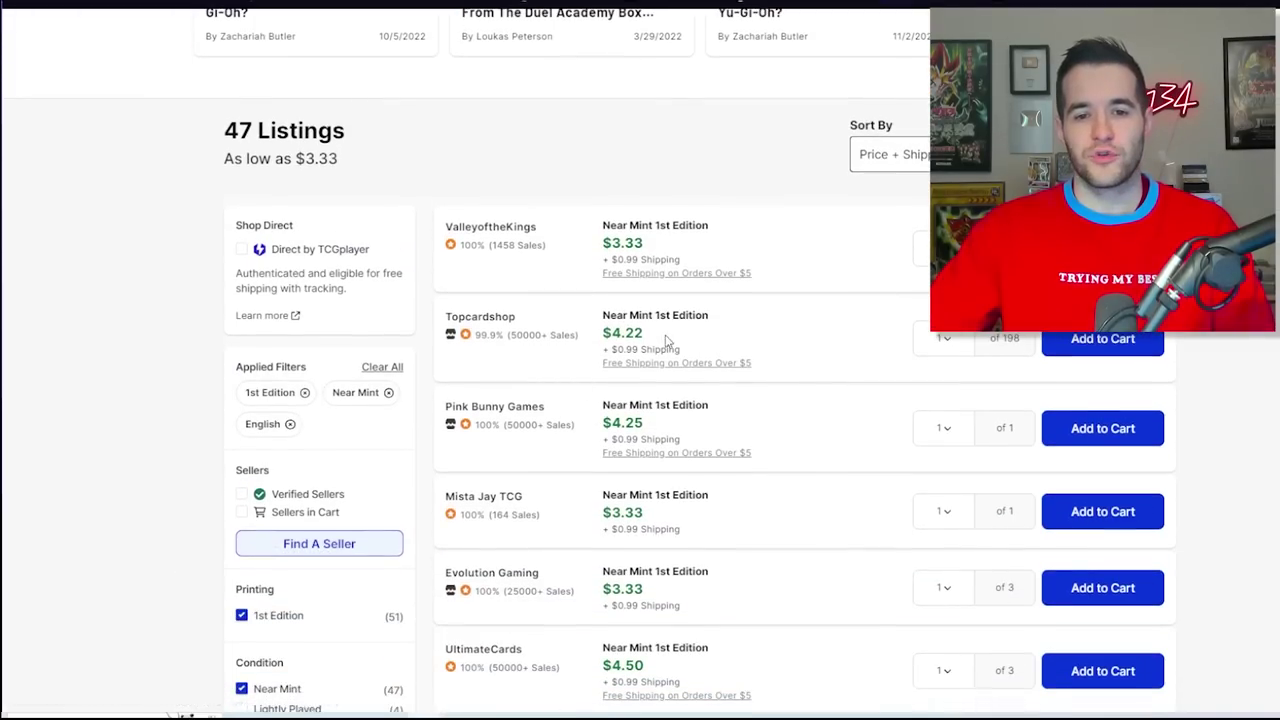
click(484, 706)
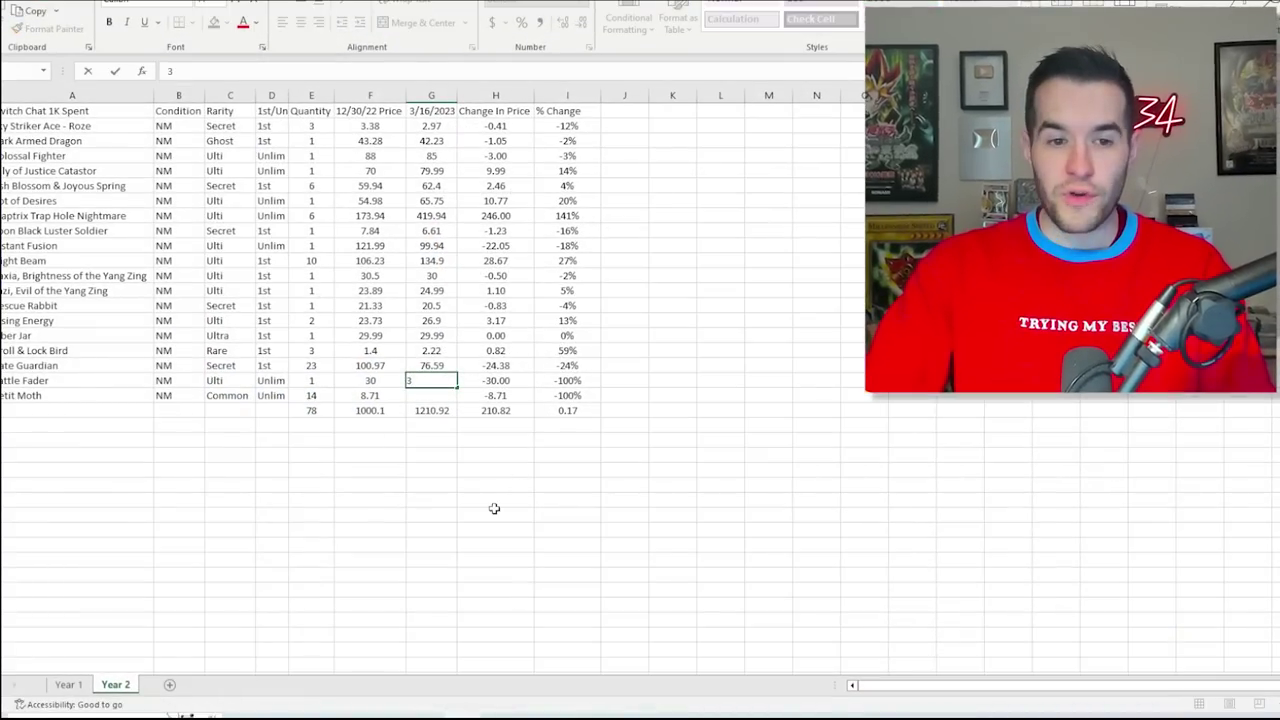
Record 34.98 as Battle Fader's 3/16/2023 price in the Excel sheet.
text(8)
key(Return)
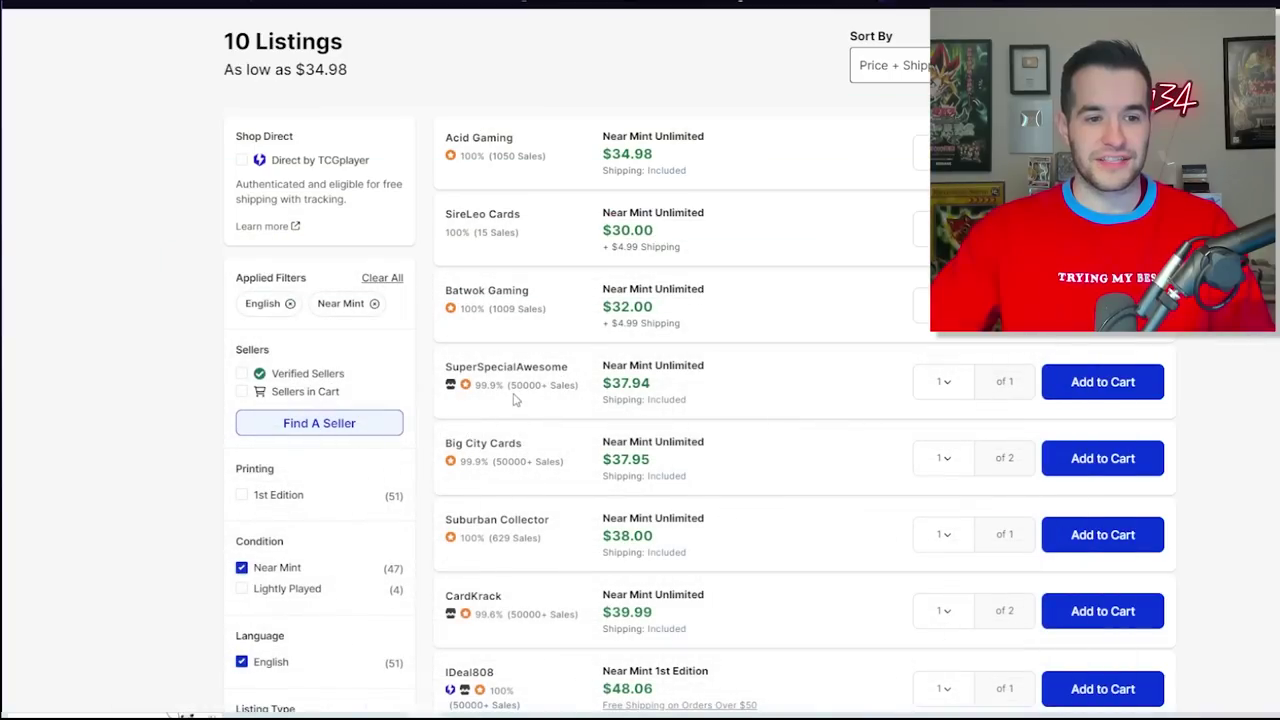
Leave Battle Fader's TCGplayer listings and enter =.50*14 as Petit Moth's 3/16/2023 price in the Excel sheet.
scroll(514, 280, up, 15)
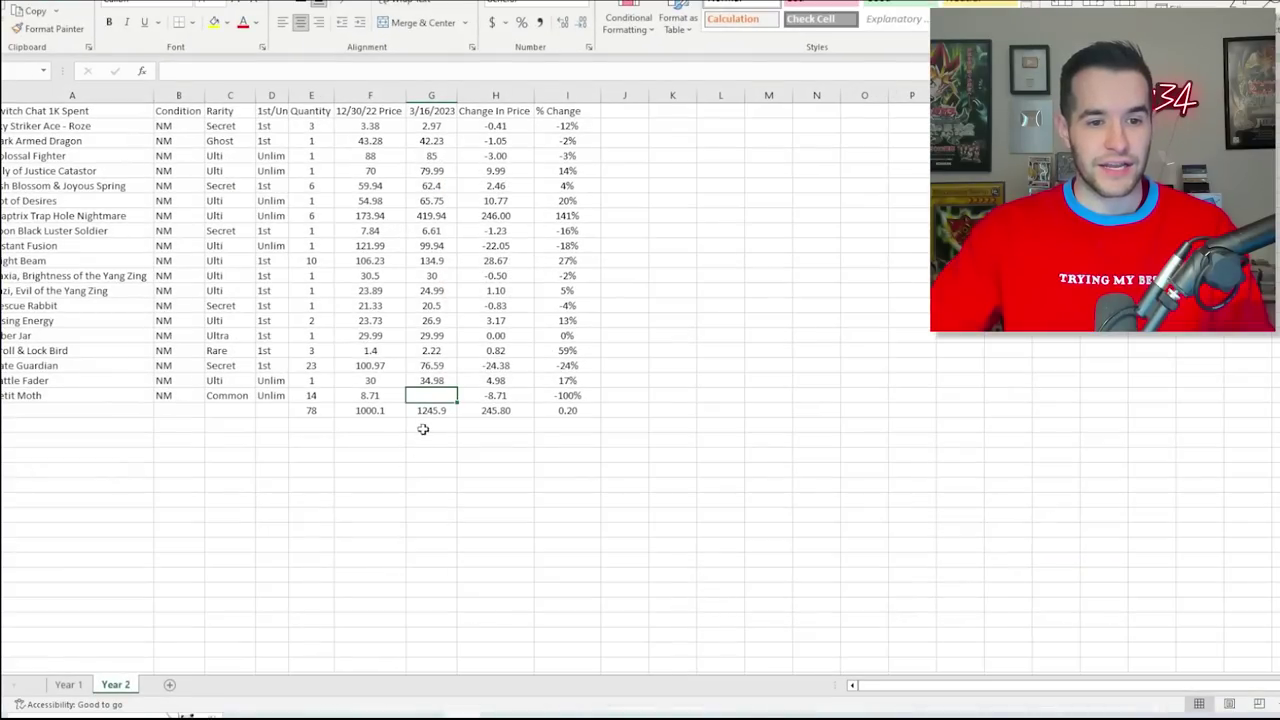
text(=.50*14)
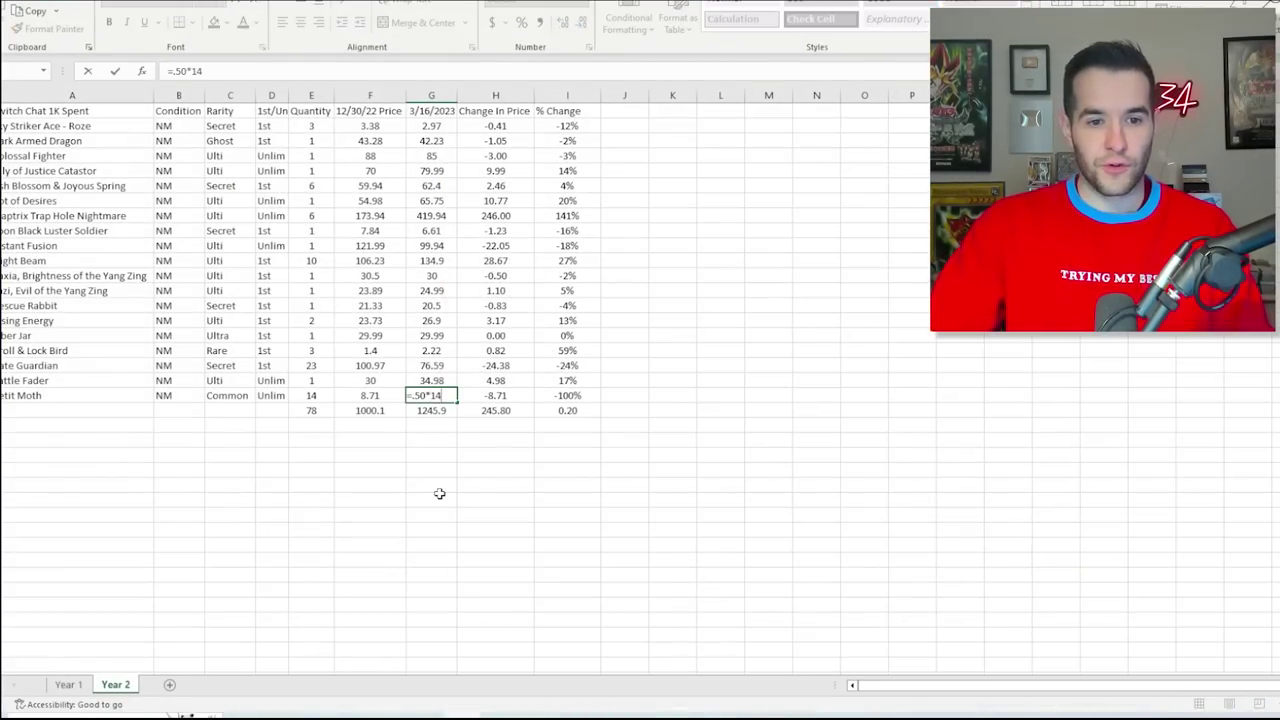
key(Return)
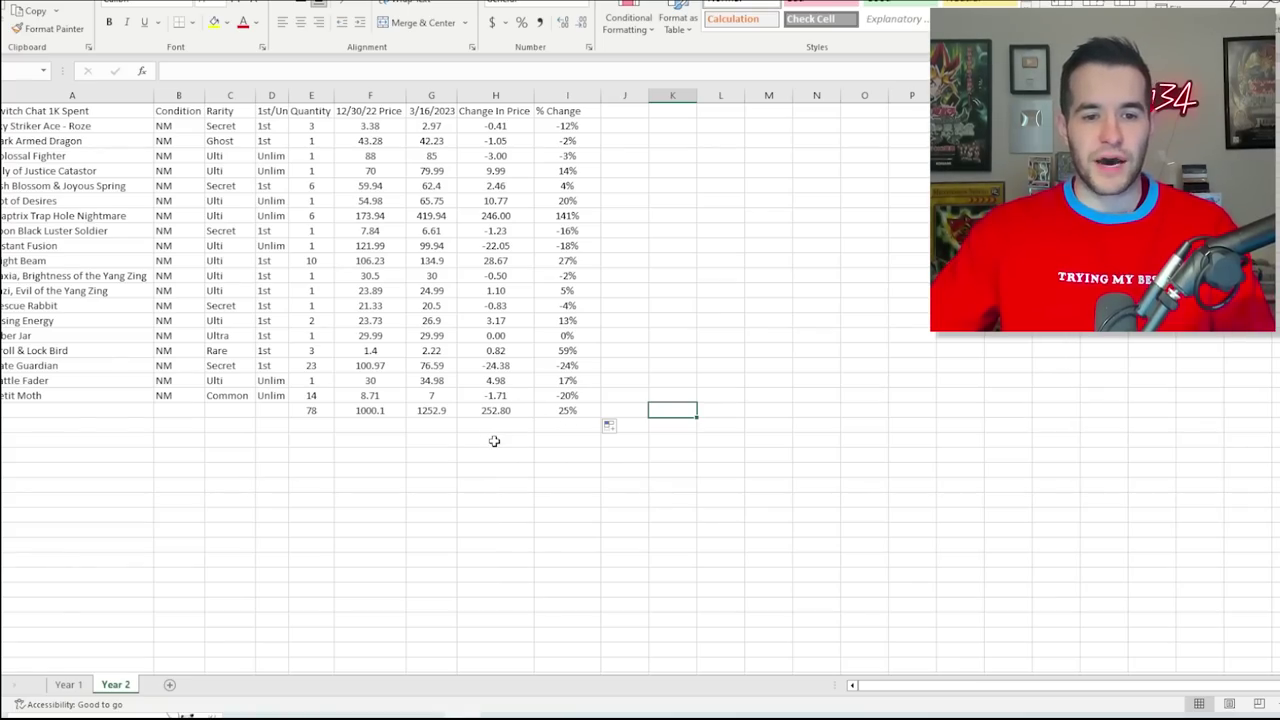
click(495, 439)
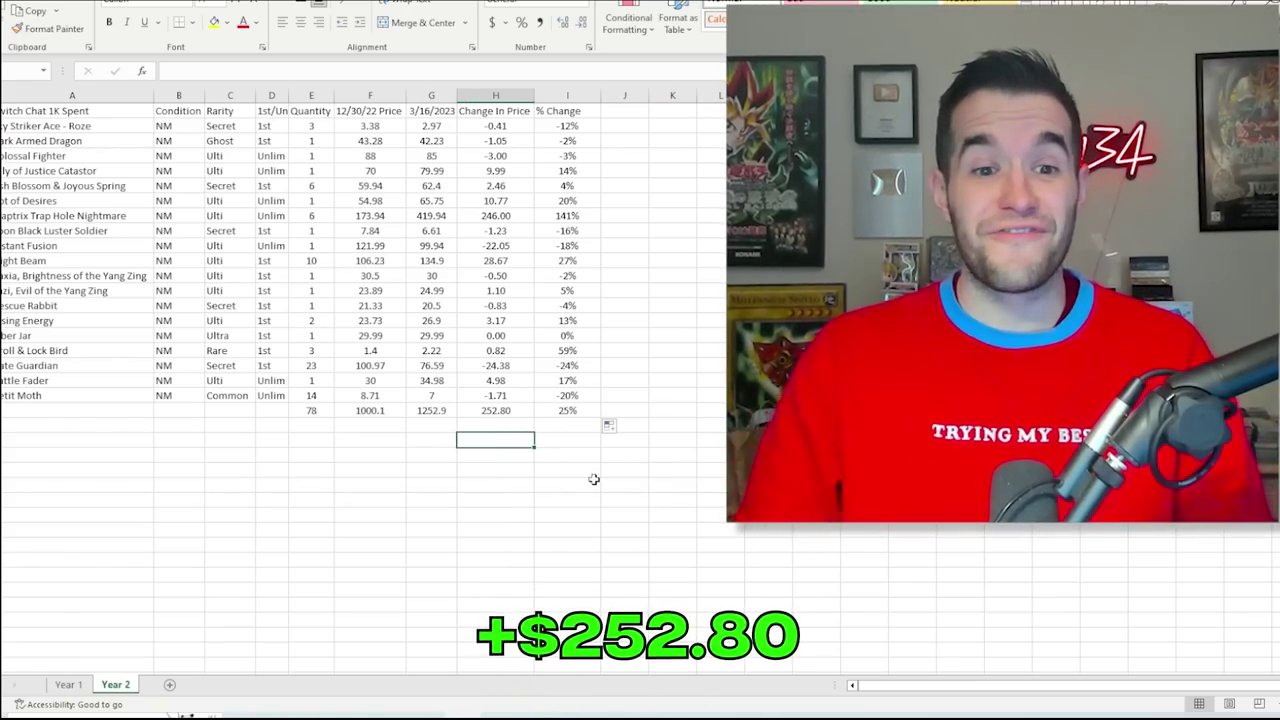